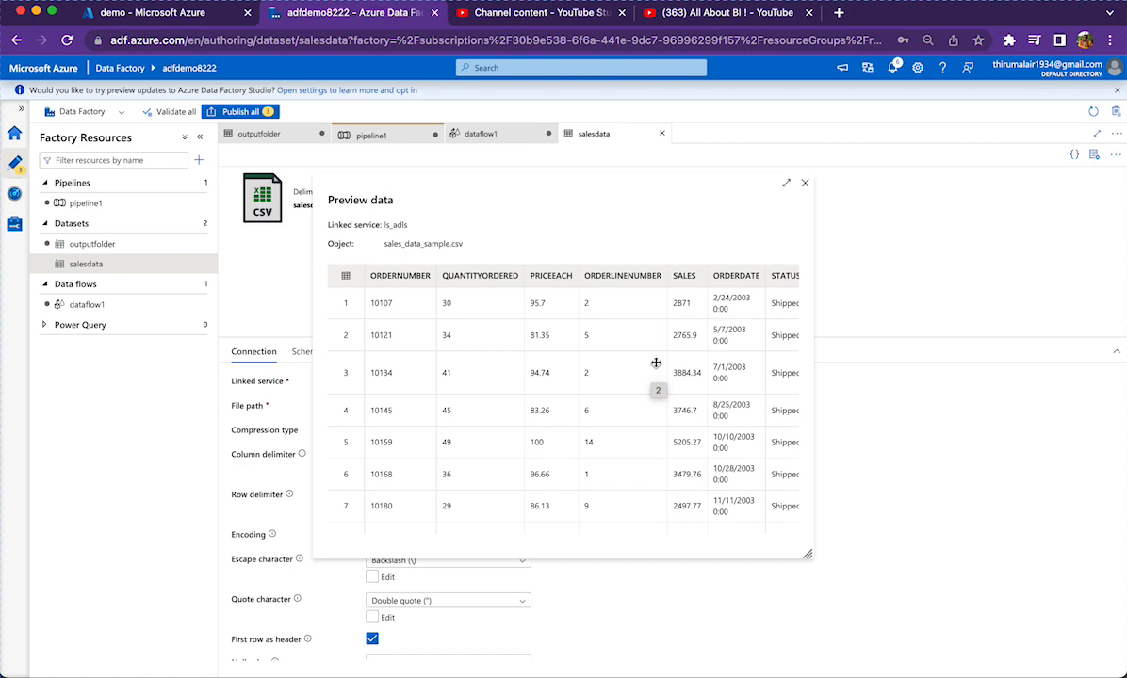
Close the salesdata preview and set dataflow1's sink1 to name files as column data using the STATUS column
left_click(805, 183)
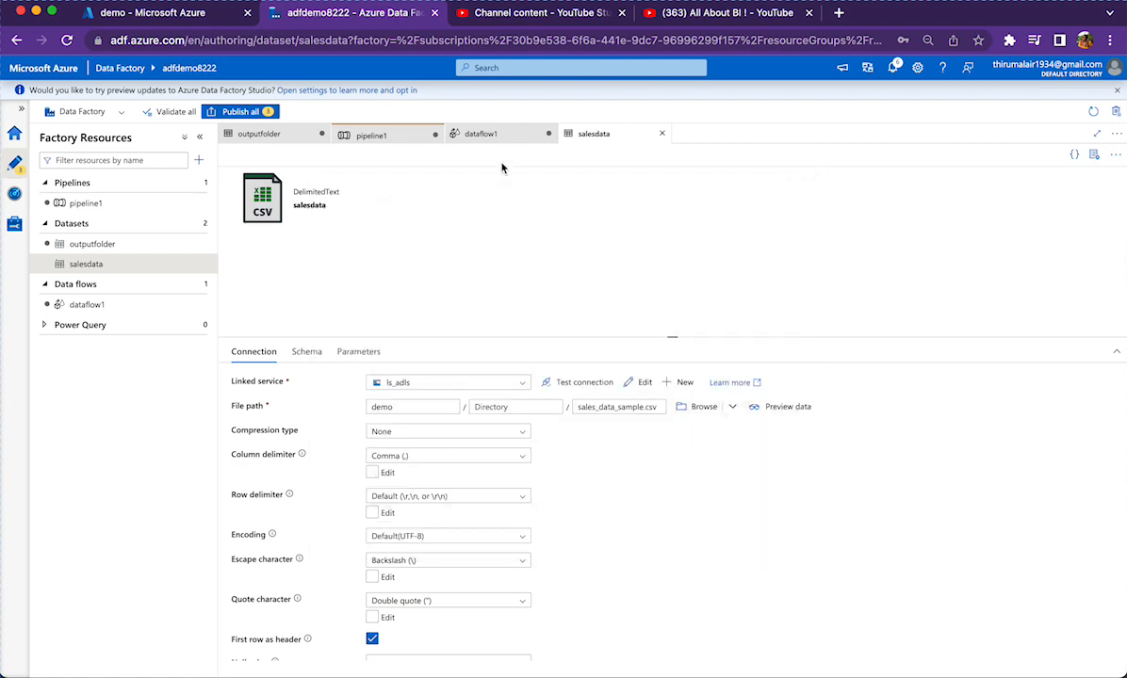
left_click(482, 136)
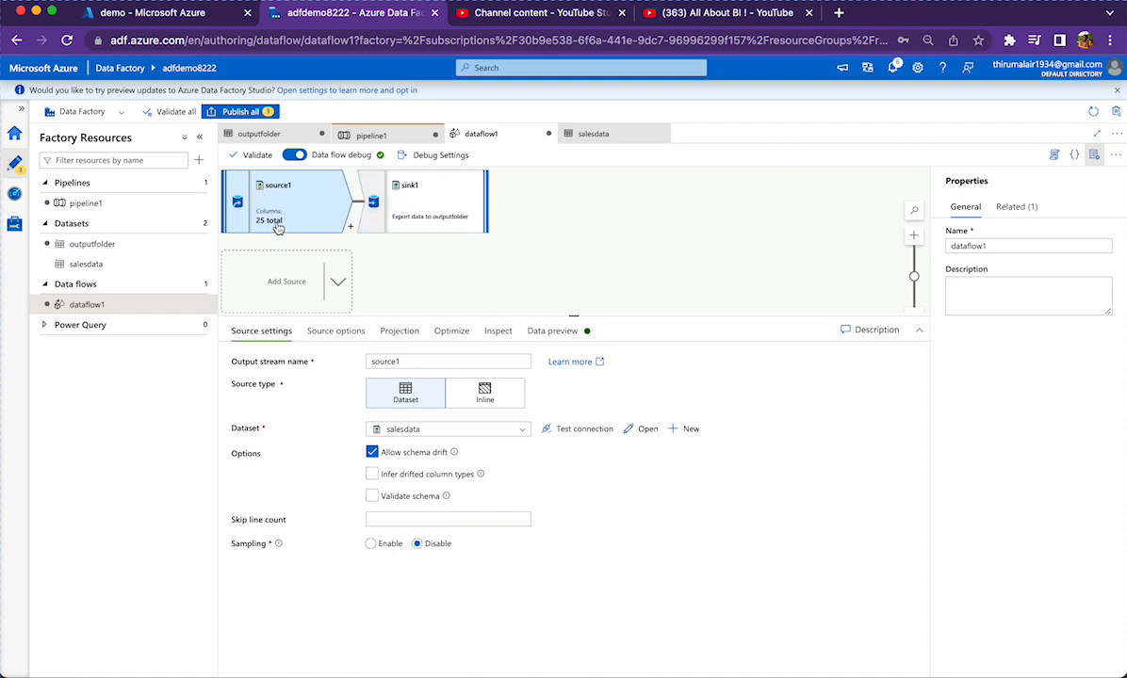
left_click(424, 194)
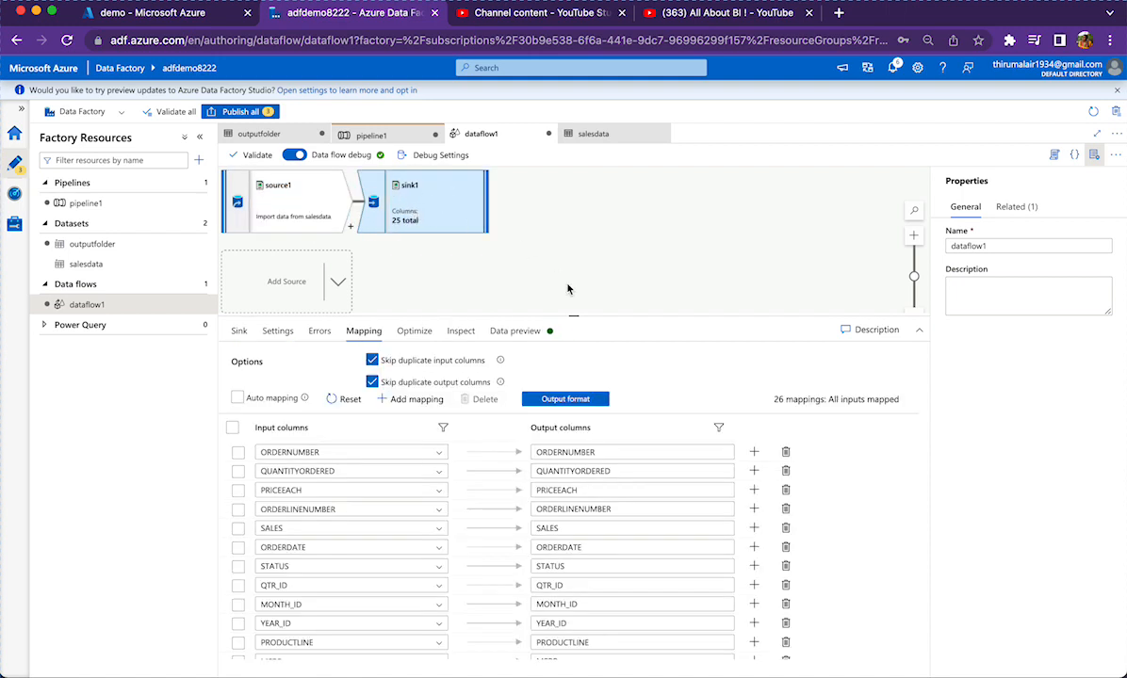
left_click(434, 331)
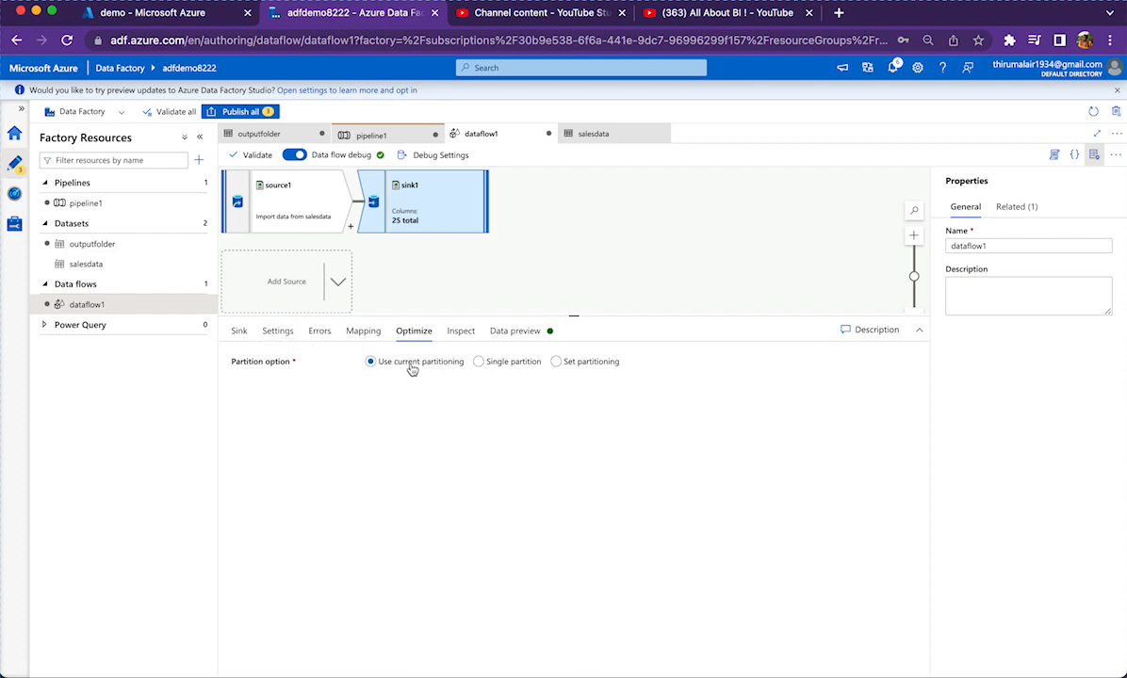
left_click(275, 331)
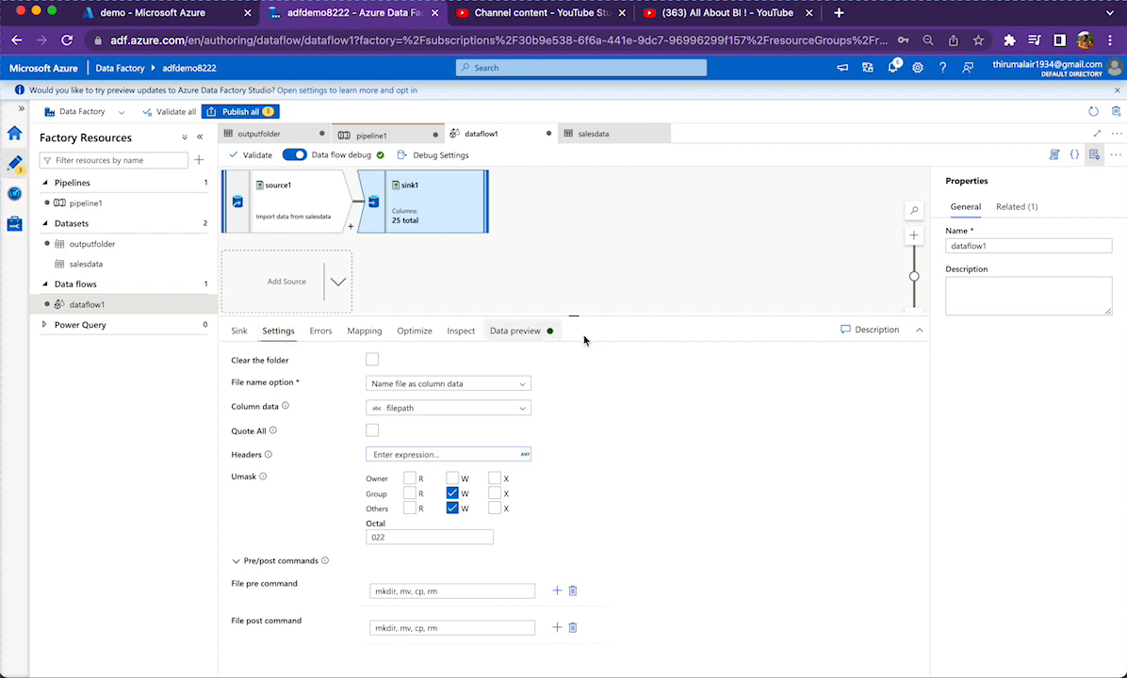
left_click(520, 387)
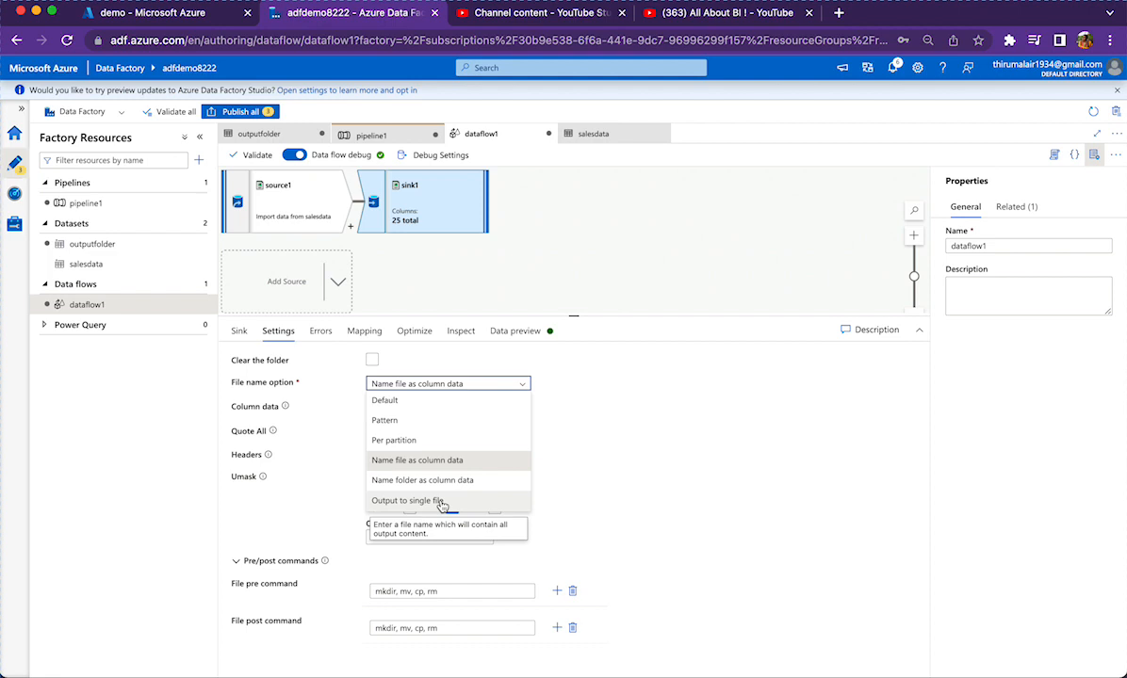
left_click(388, 461)
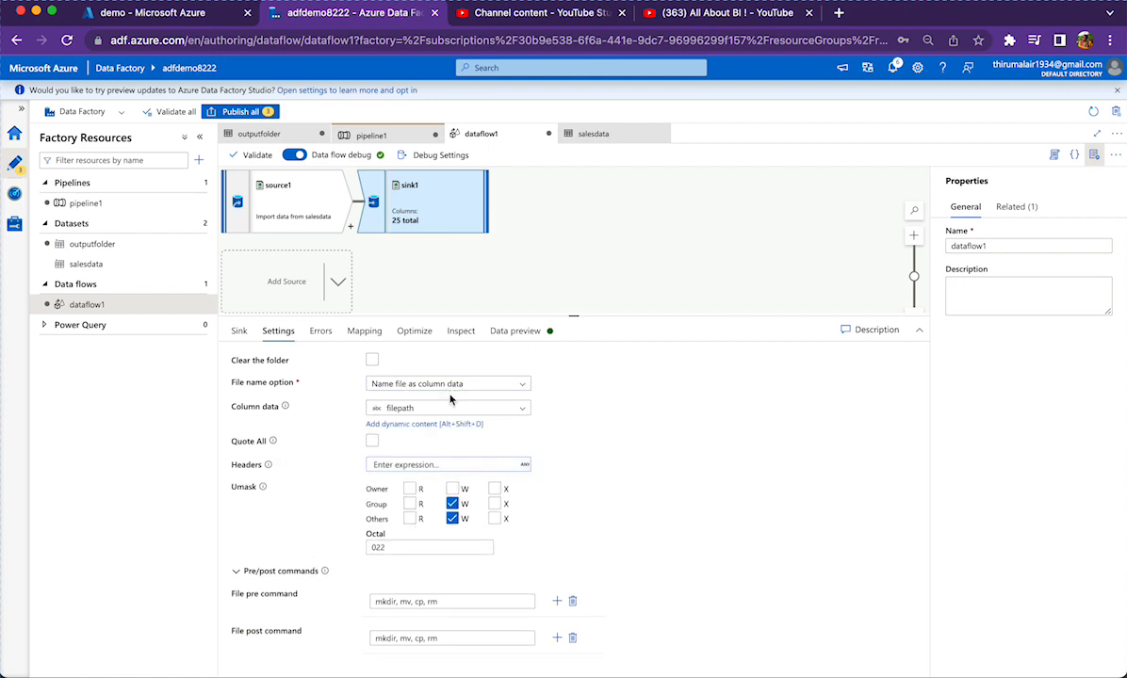
left_click(521, 409)
type("file")
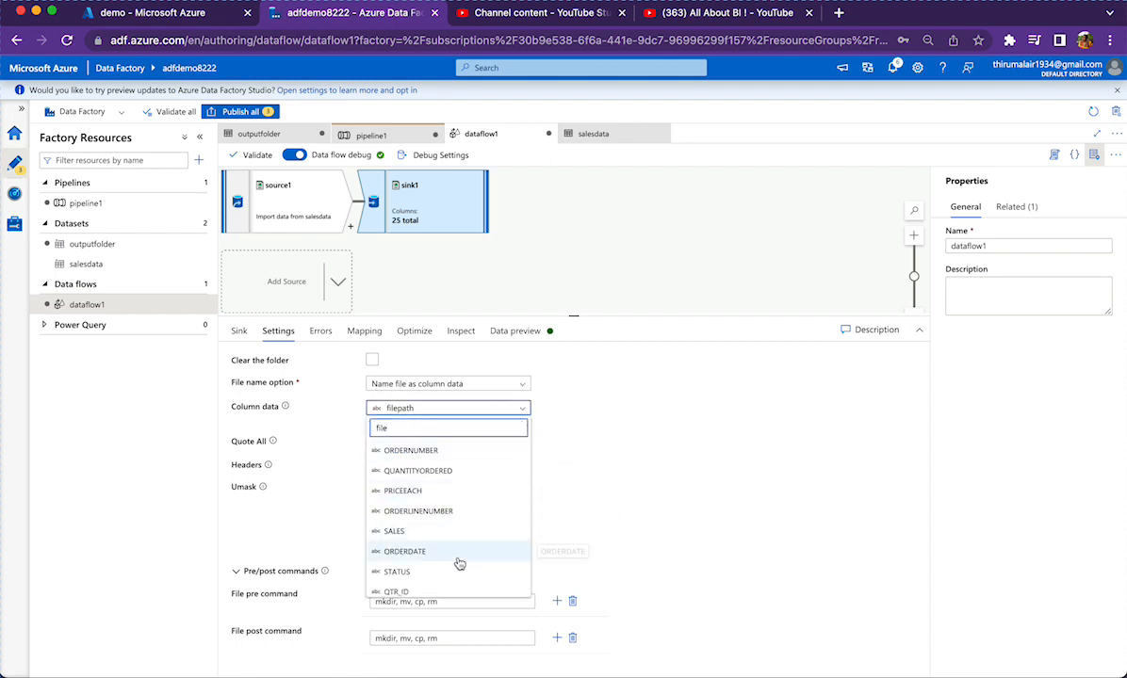
left_click(431, 577)
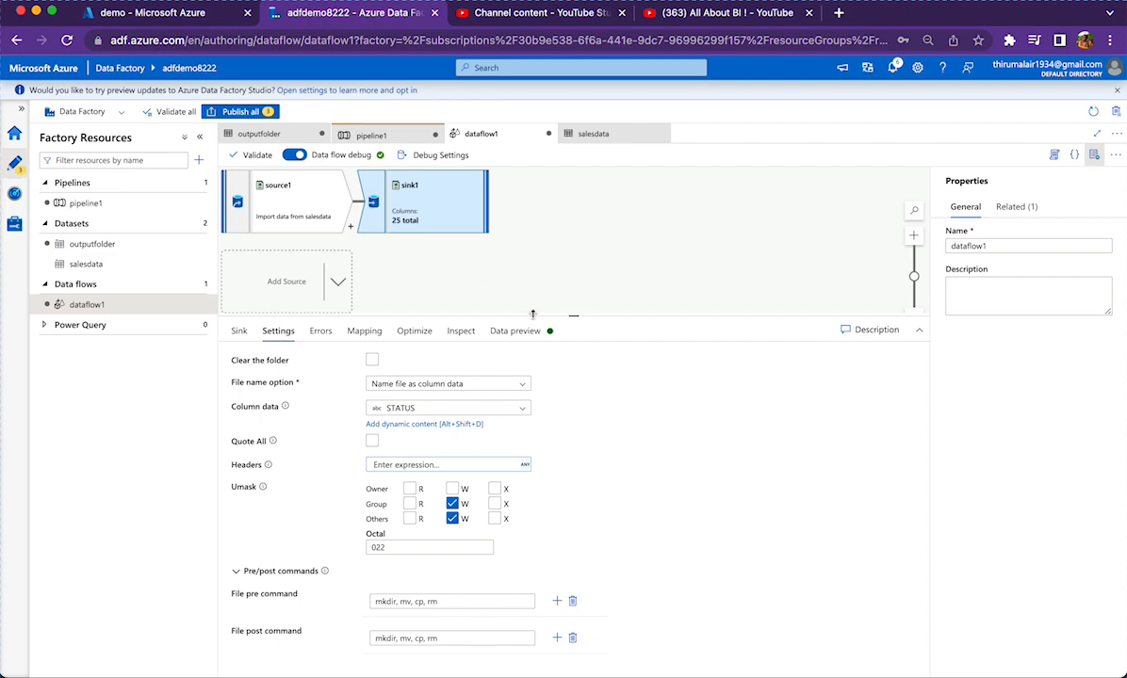
View pipeline1, switch to the Azure portal and inspect the contents of the On Hold file in the demo container
left_click(354, 137)
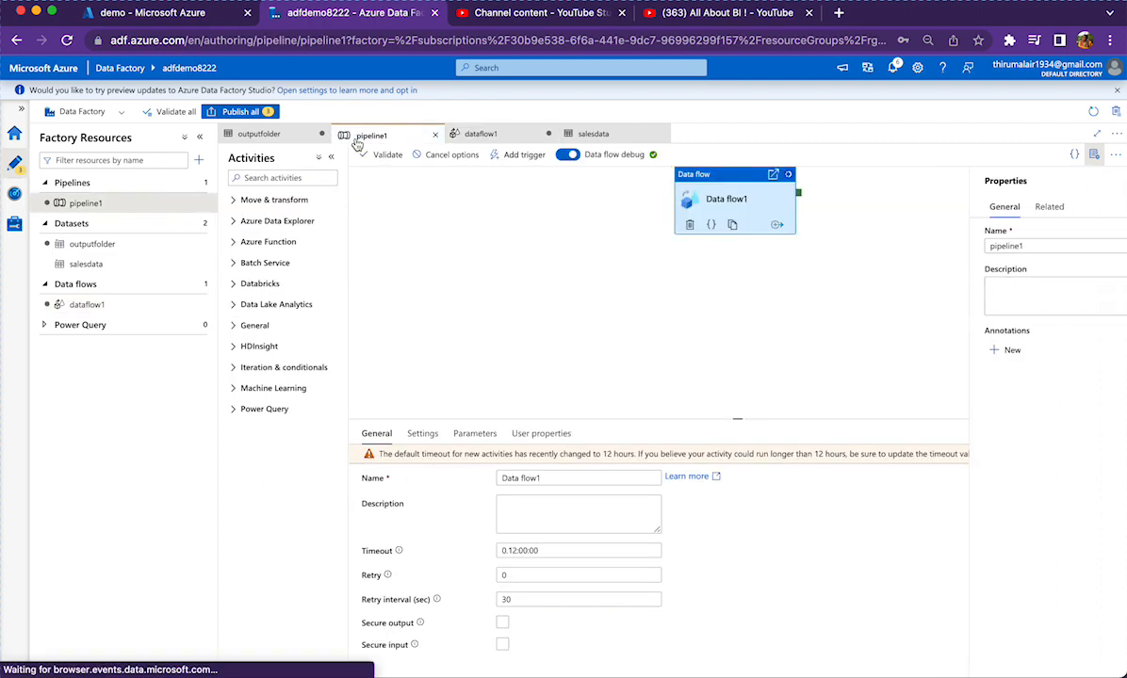
left_click(151, 14)
left_click(227, 185)
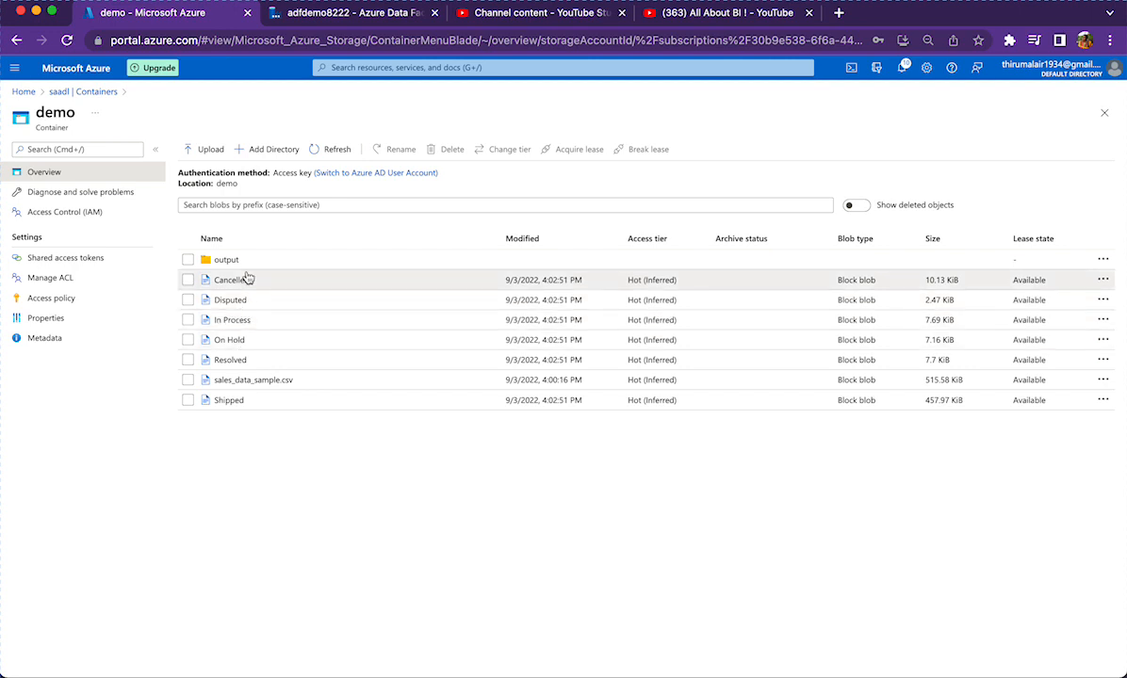
left_click(241, 341)
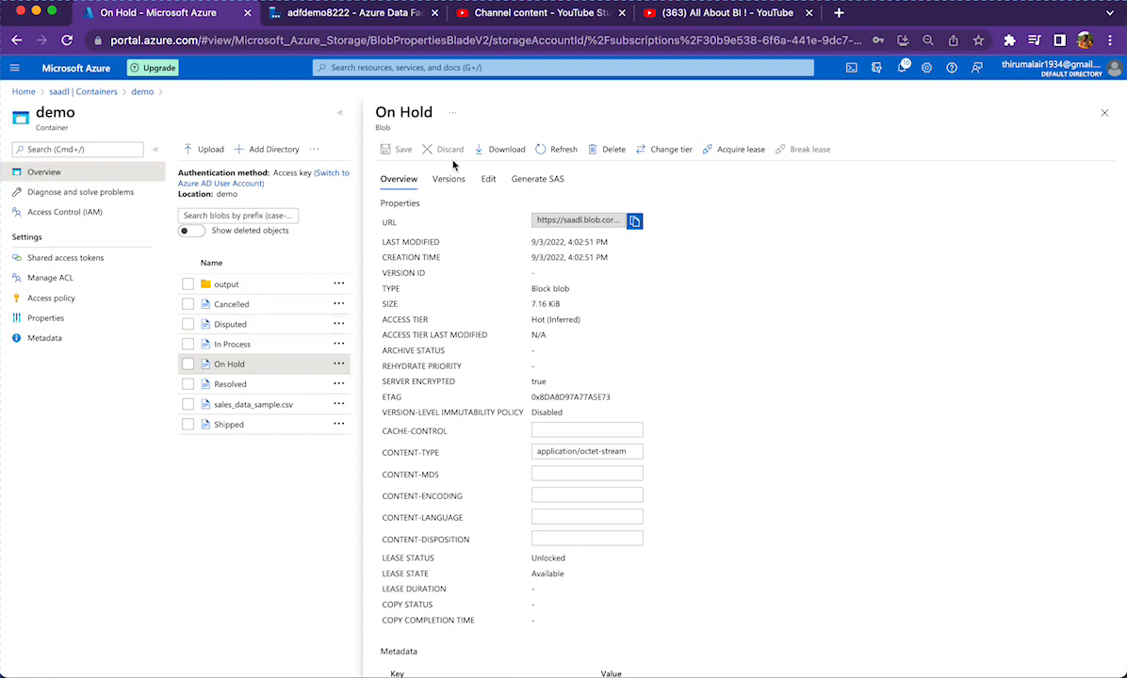
left_click(488, 181)
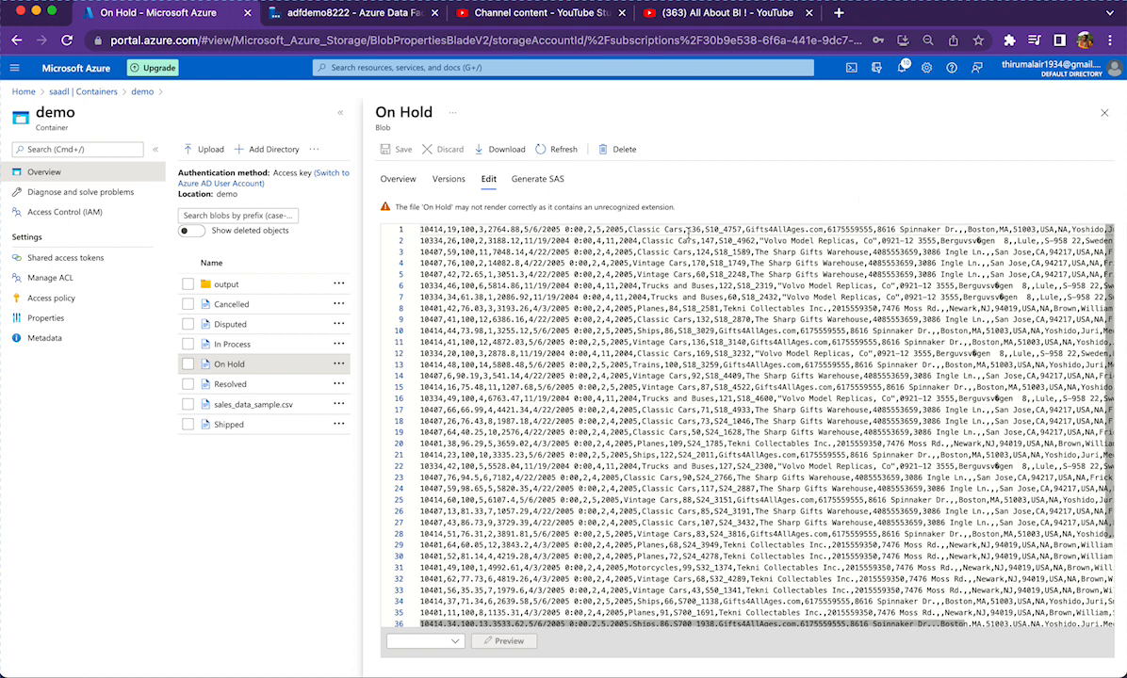
left_click(697, 285)
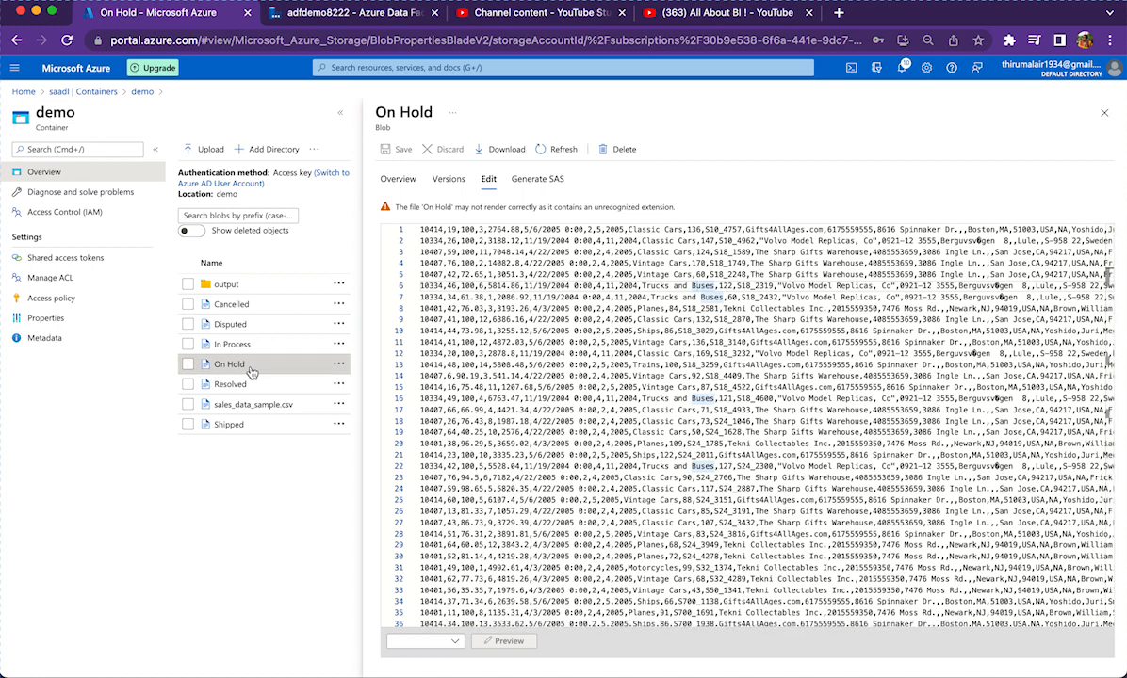
left_click(1105, 114)
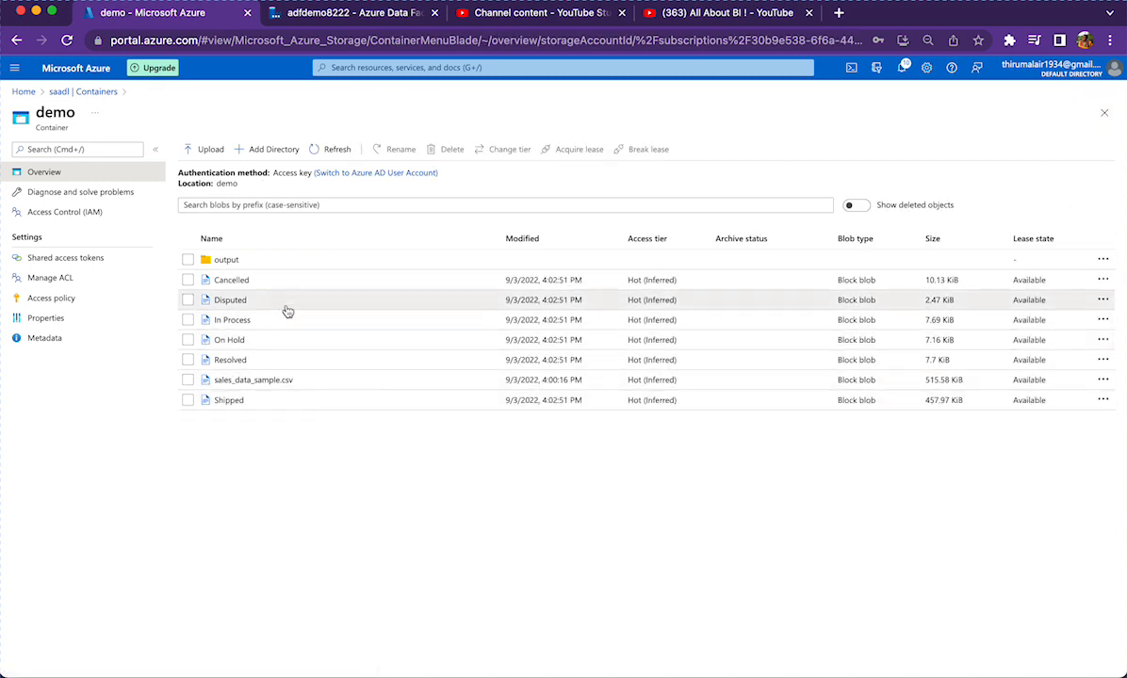
Review the Data flow1 sink settings in Data Factory and check the files' location in the demo container in the Azure portal
left_click(311, 13)
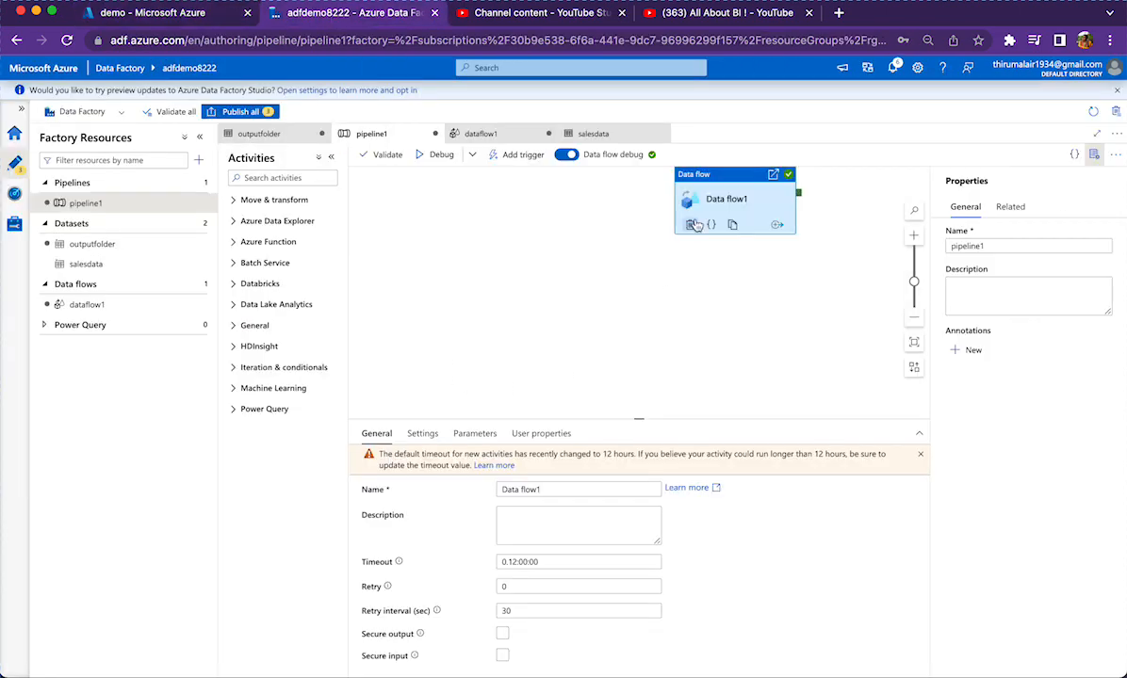
double_click(716, 201)
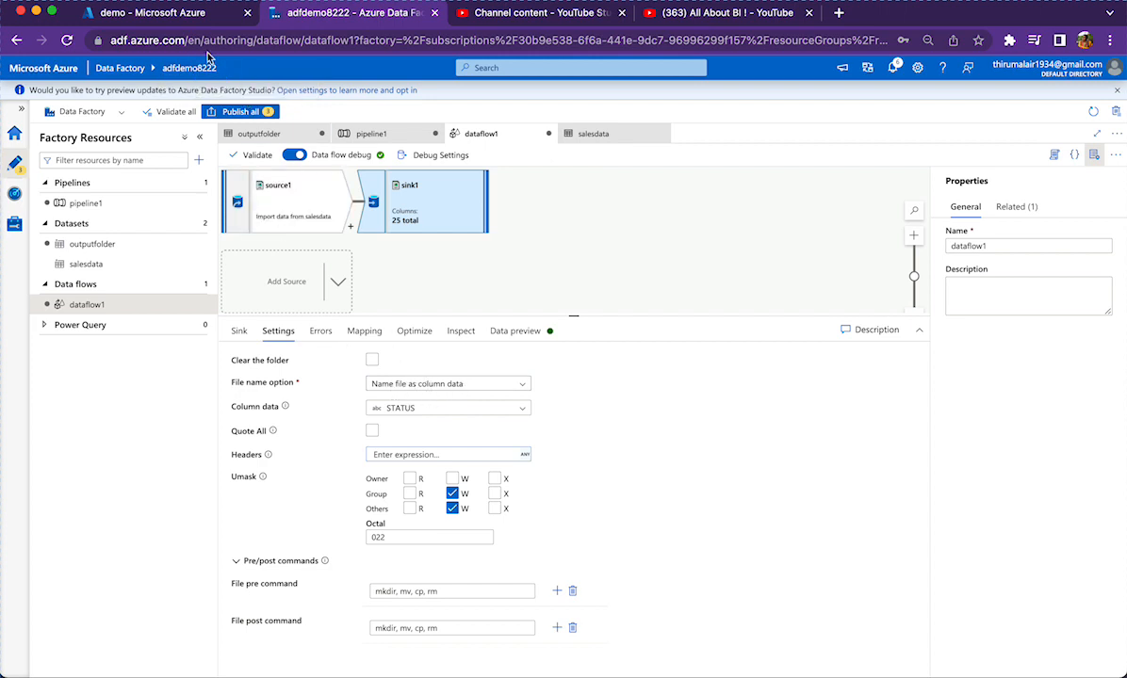
left_click(156, 13)
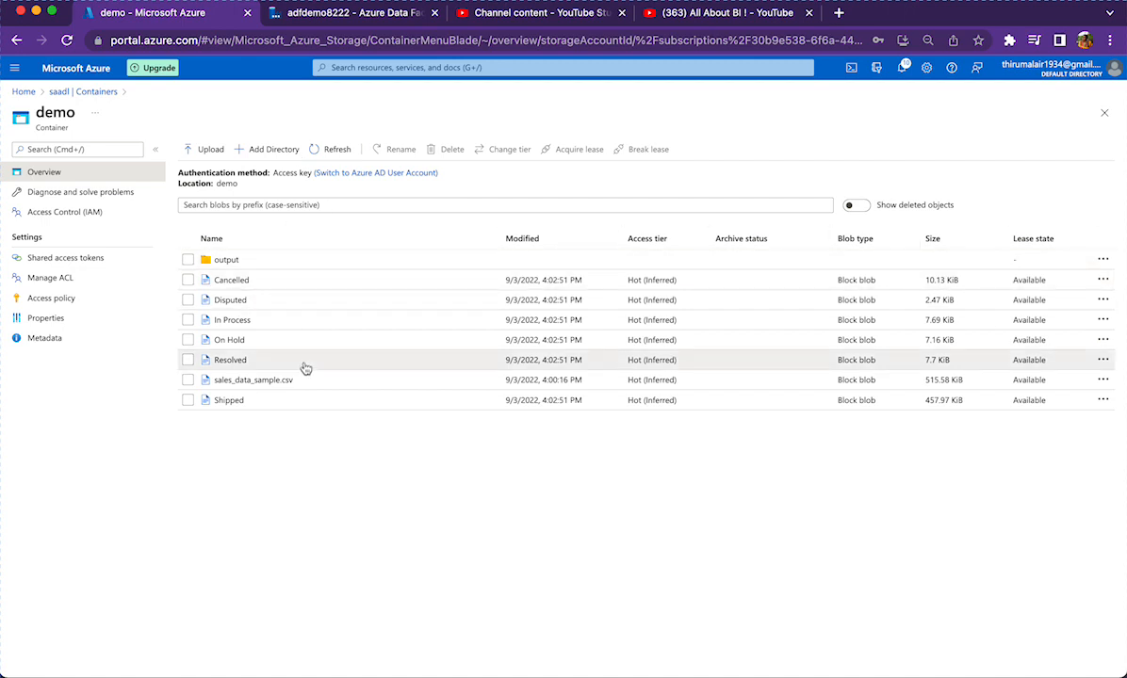
double_click(223, 184)
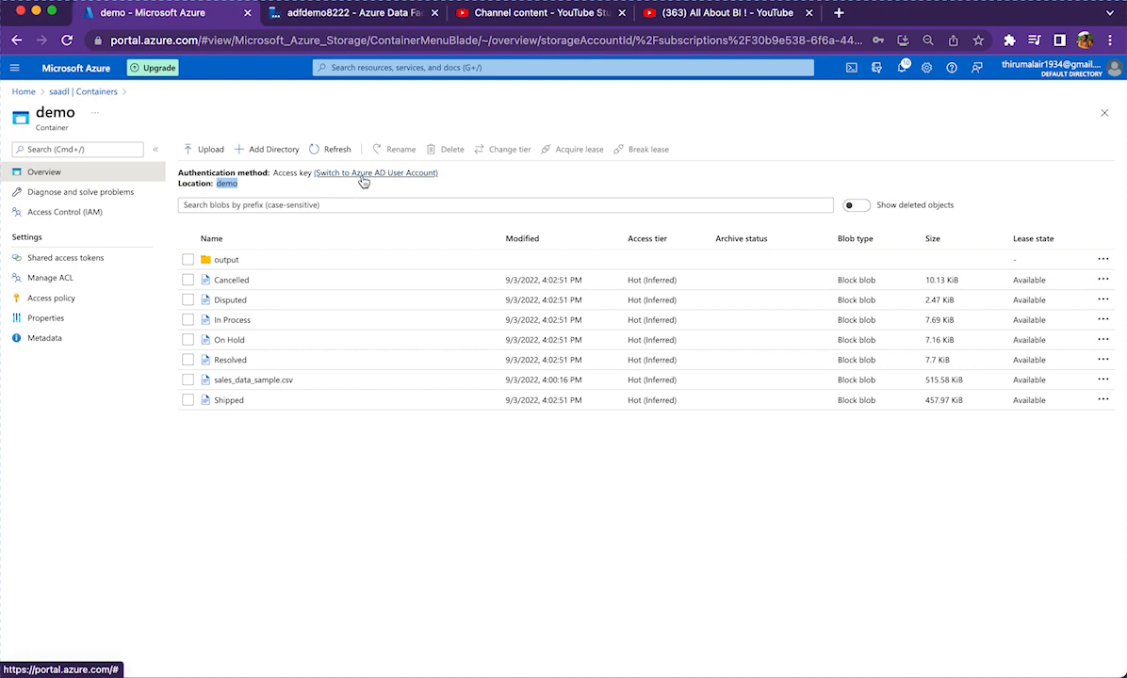
Switch to Data Factory, check the directory in sink1's outputfolder dataset, and return to sink1's file name settings
key("ctrl+Tab")
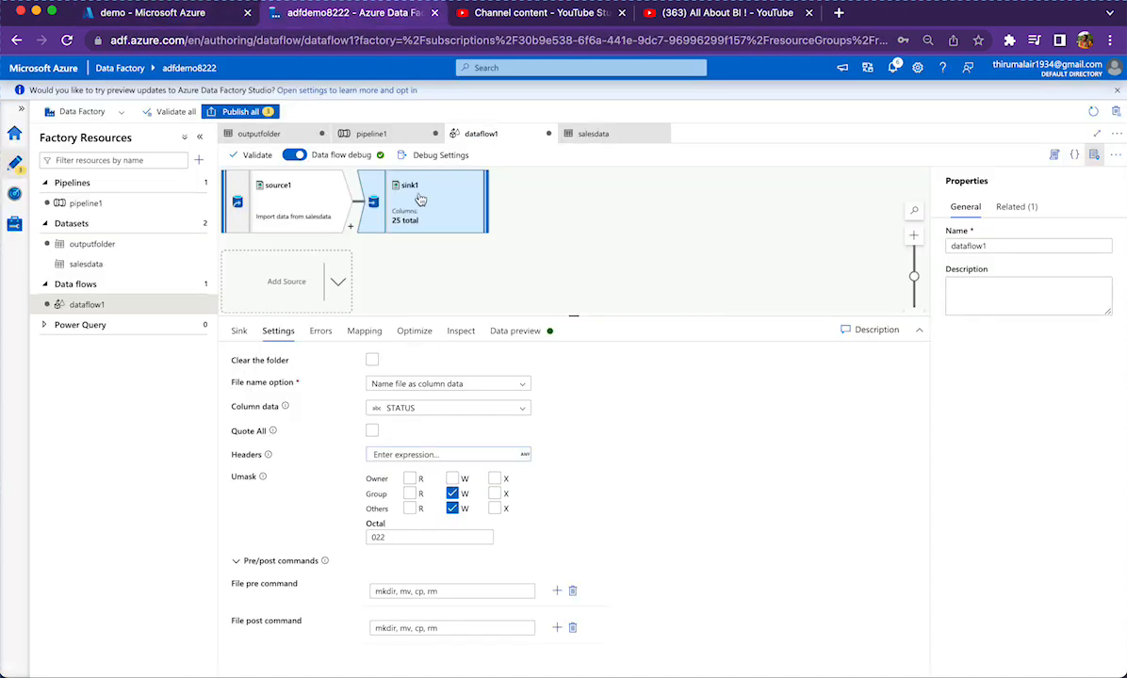
left_click(236, 329)
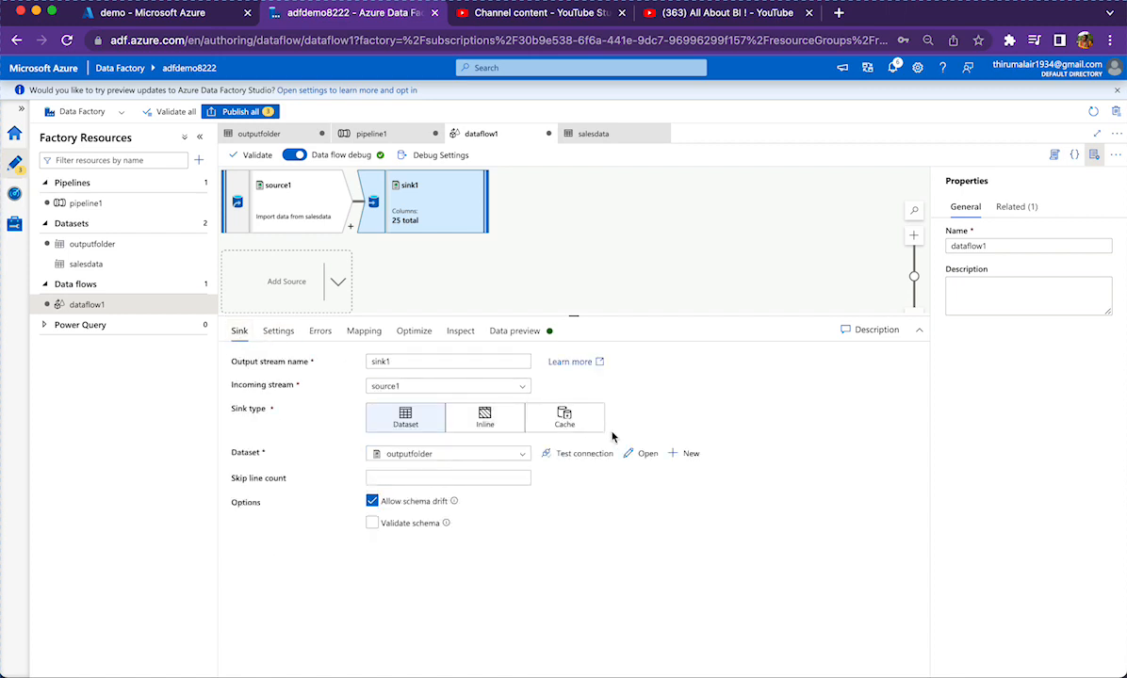
left_click(637, 455)
double_click(483, 408)
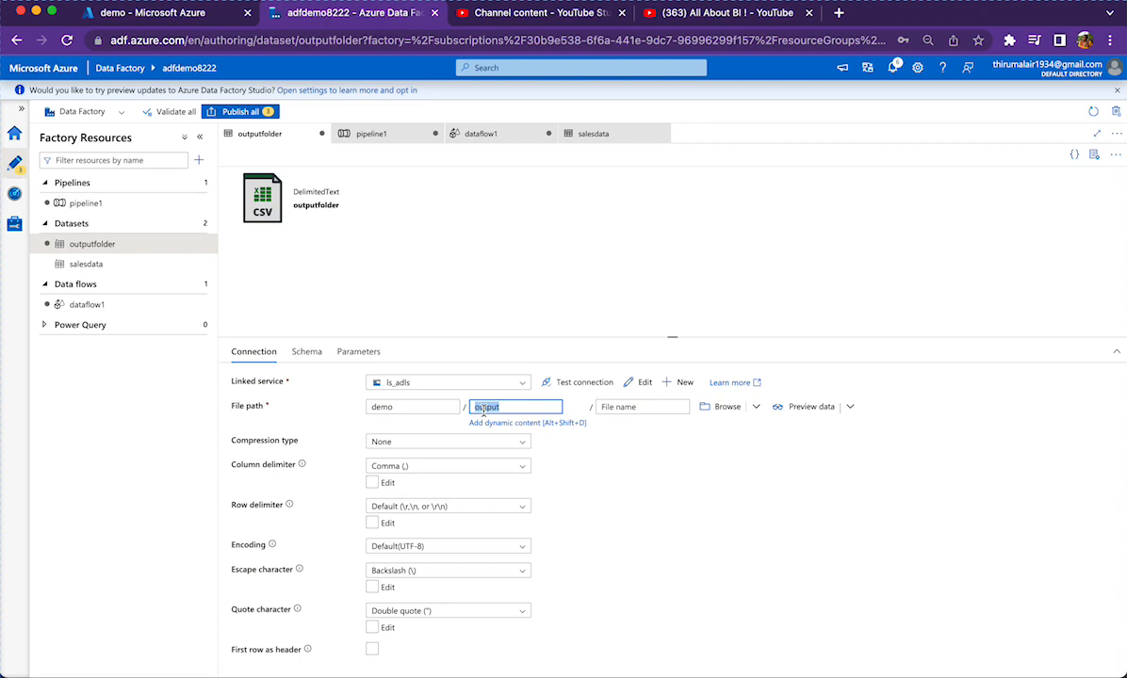
left_click(476, 133)
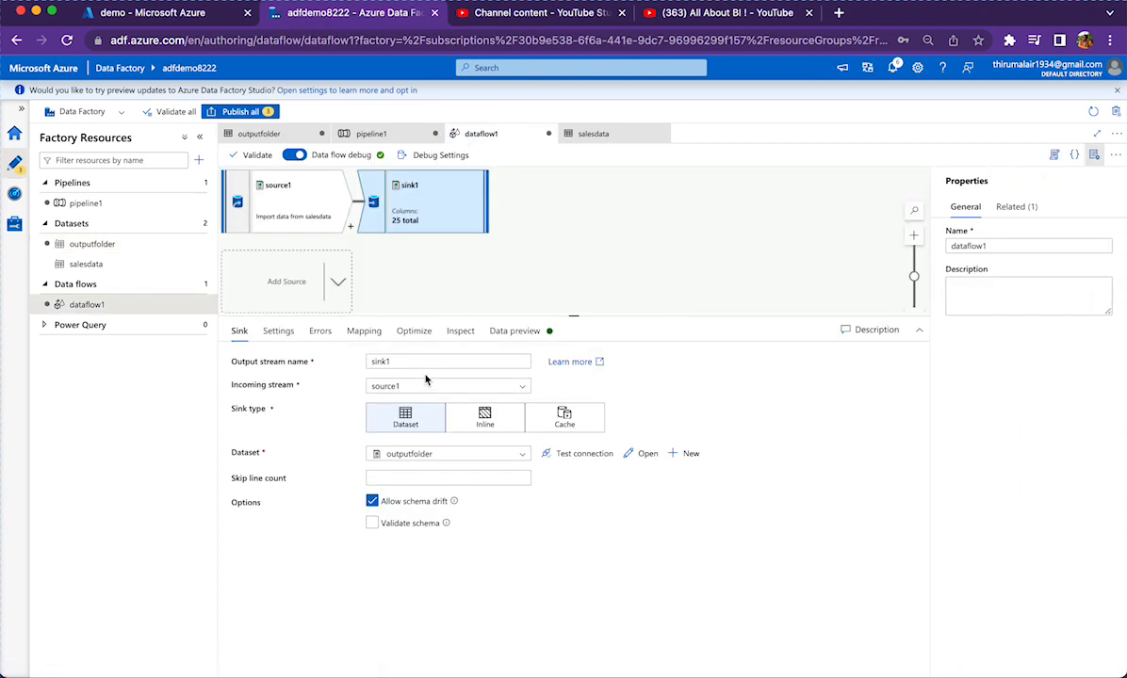
left_click(278, 331)
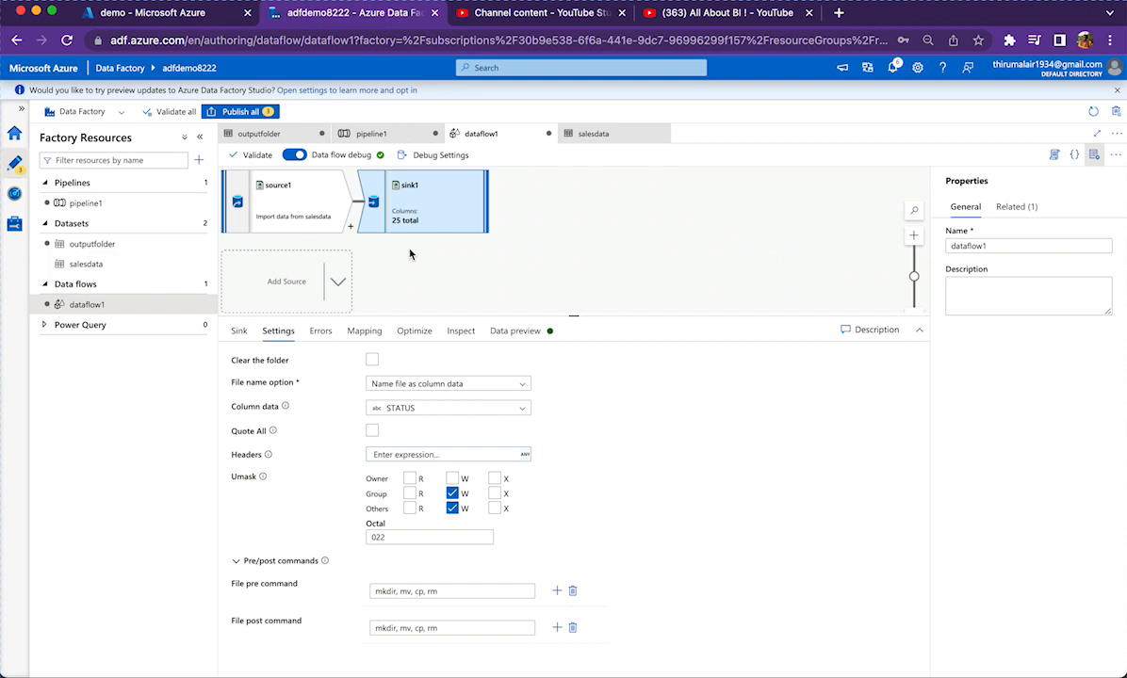
Insert a Derived Column transformation between source1 and sink1
left_click(350, 226)
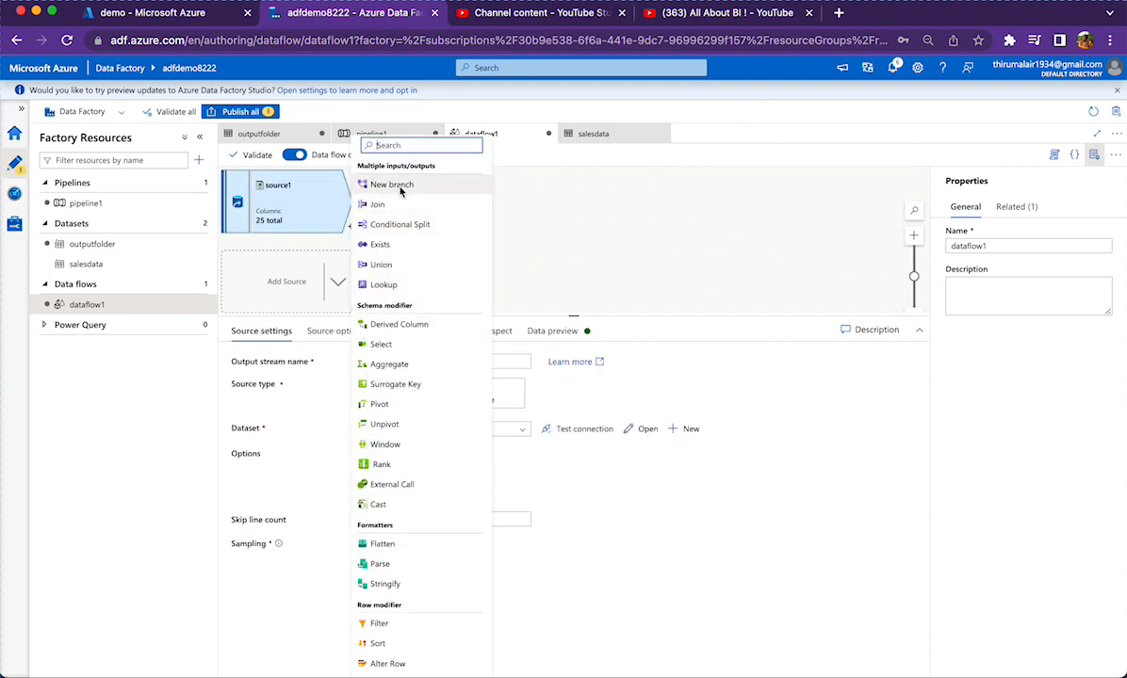
left_click(388, 144)
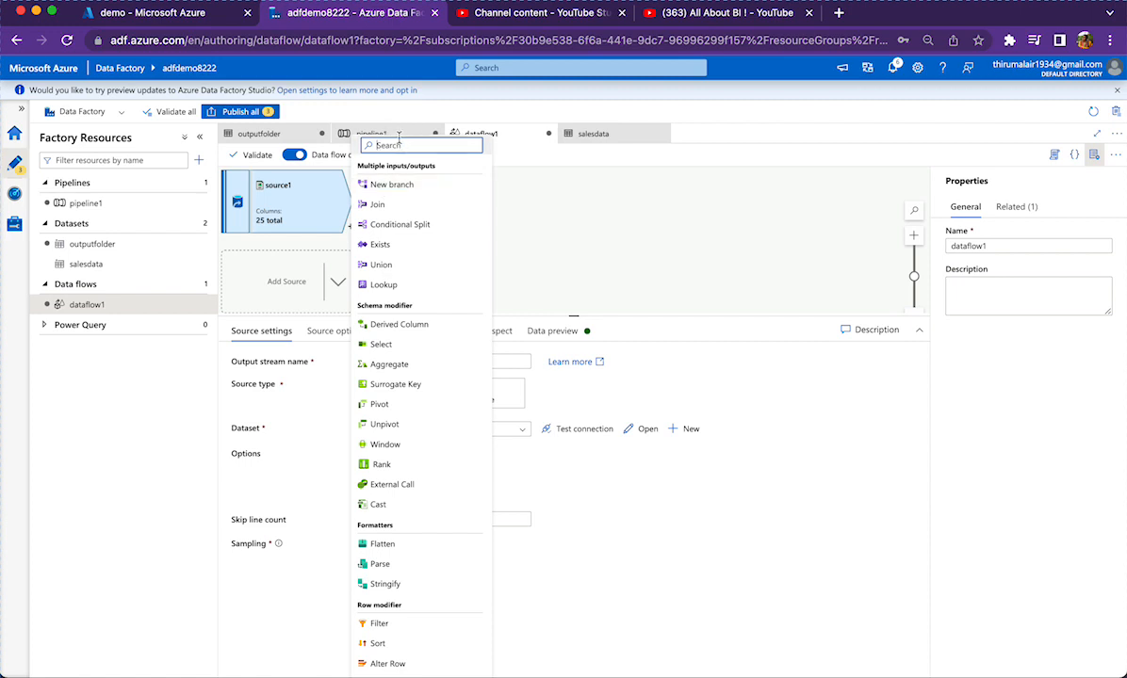
type("der")
left_click(387, 276)
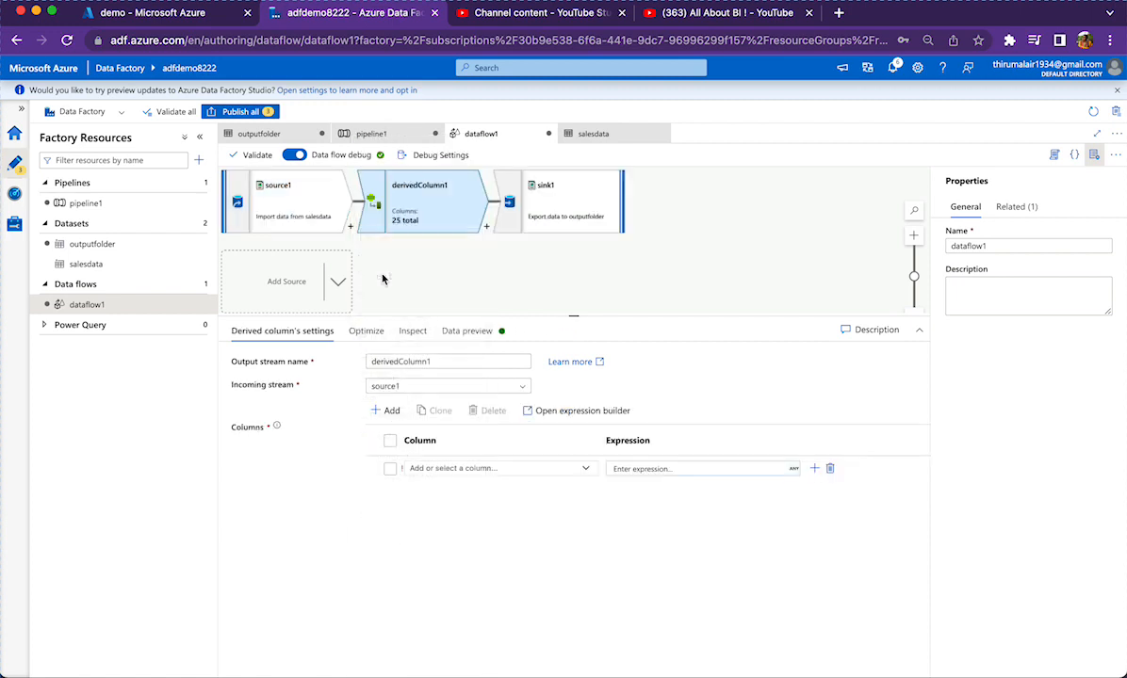
Define a derived column named filepath and insert the STATUS column into its expression in the expression builder
left_click(522, 468)
type("filepath")
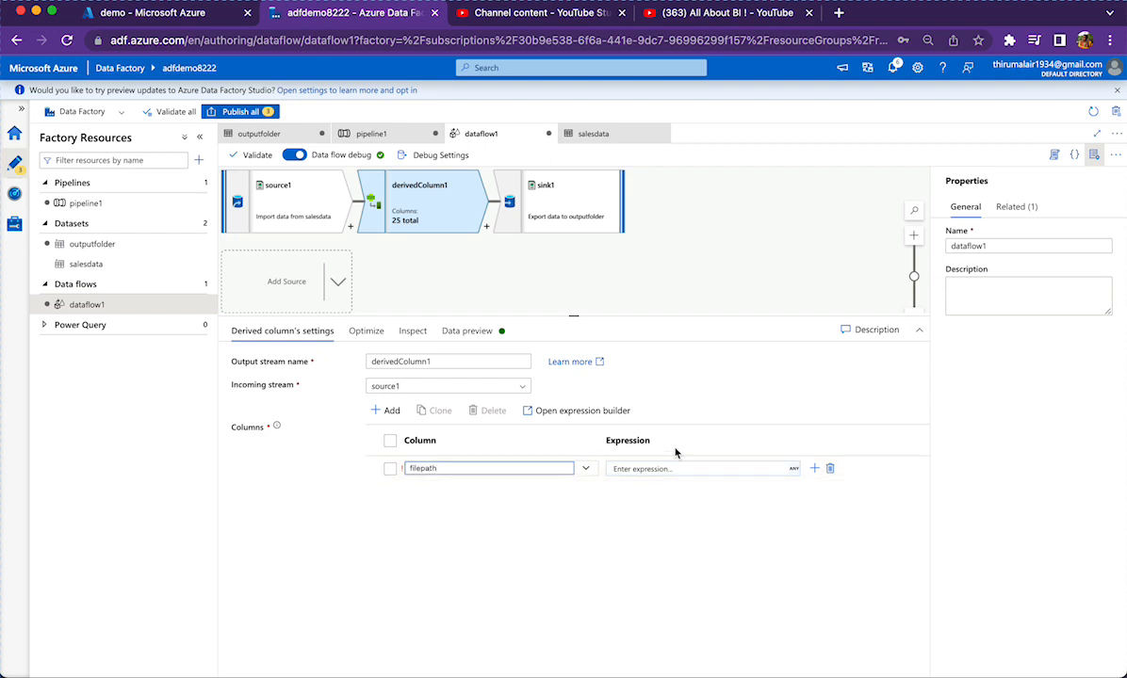
left_click(622, 468)
left_click(647, 484)
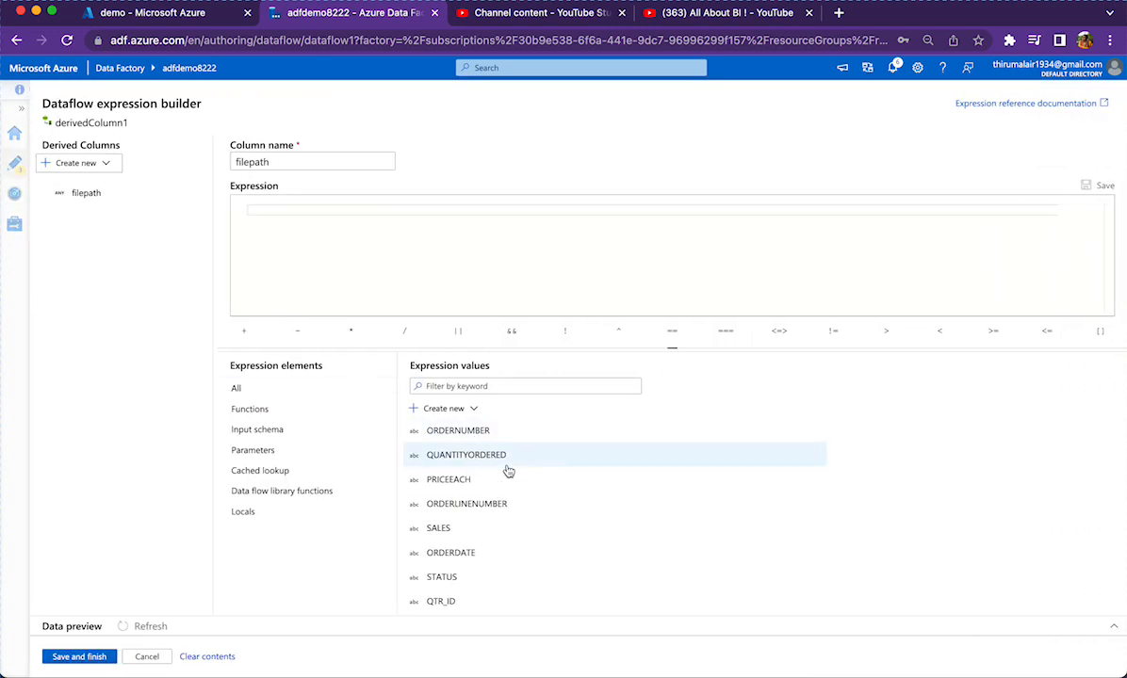
left_click(443, 578)
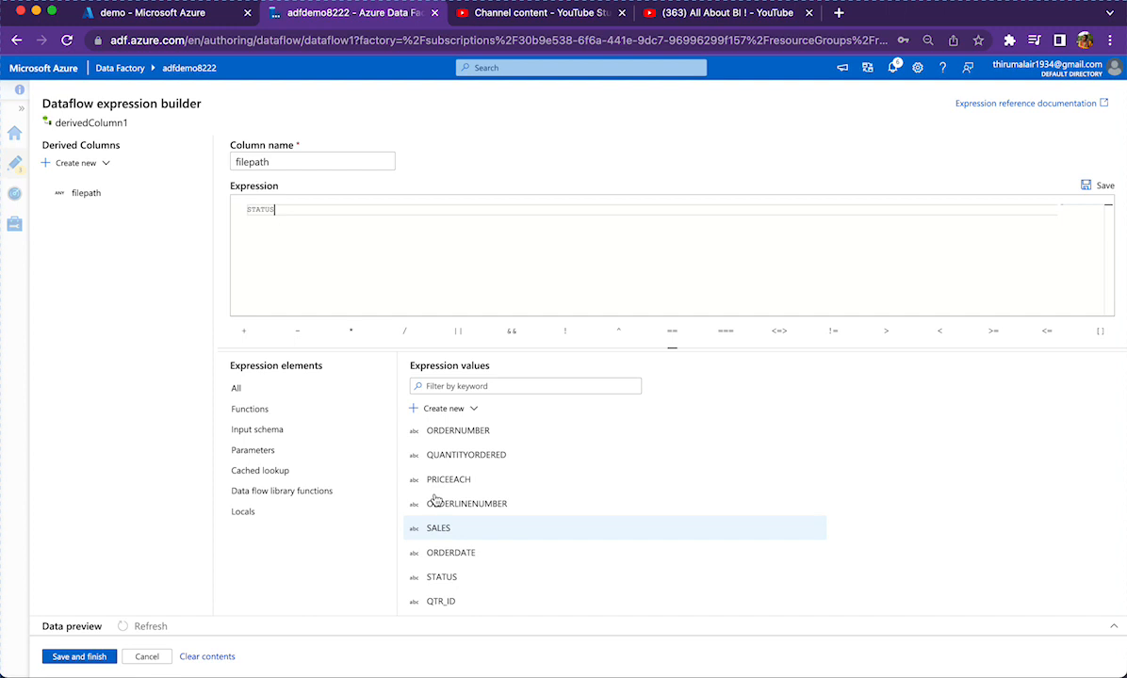
Wrap STATUS in a concat function with the output folder prefix so the expression reads concat('output/',STATUS)
double_click(250, 209)
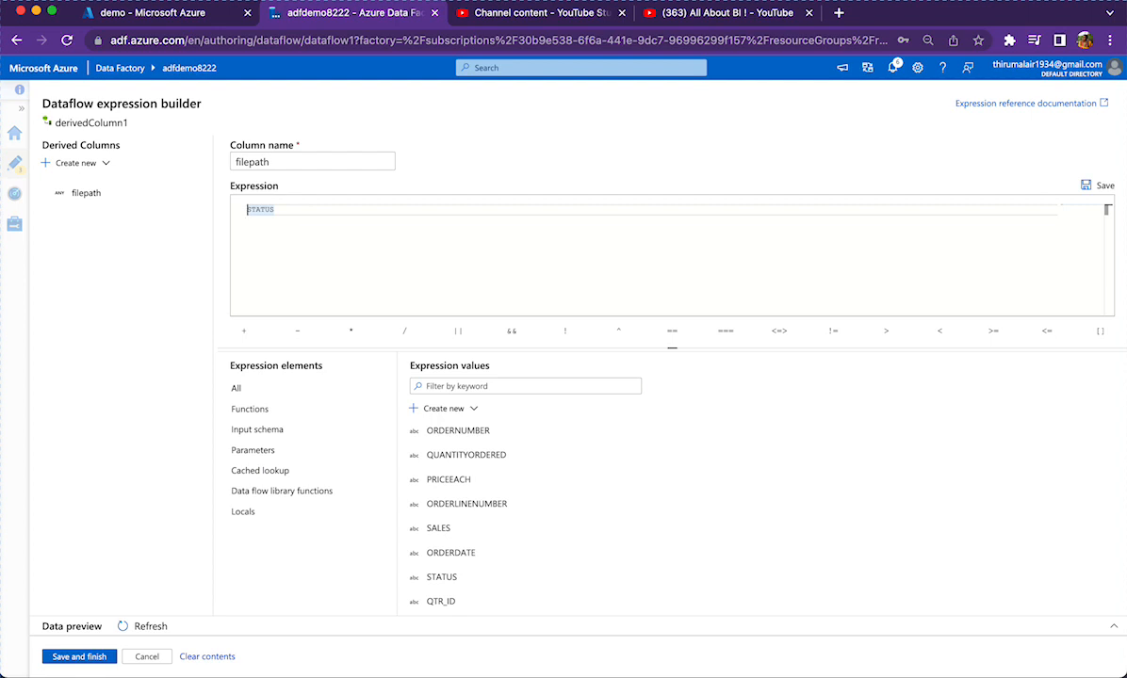
type("concat('output/',")
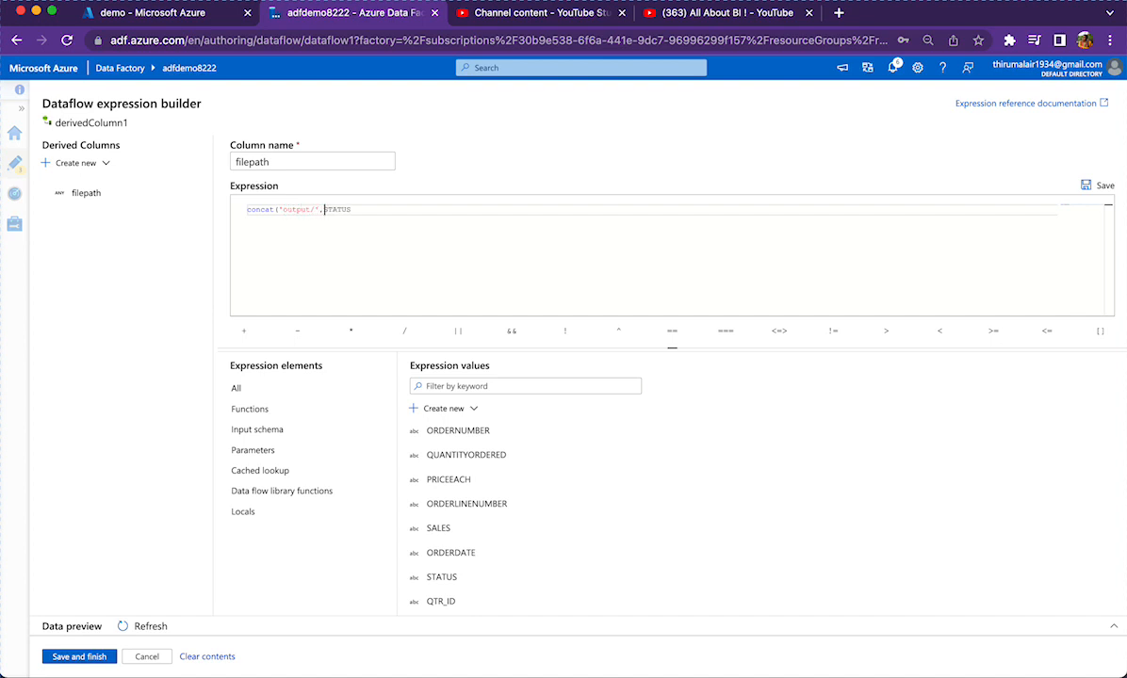
key("Right")
key("Right")
key("Right")
key("Right")
key("Right")
key("Right")
type(")")
Refresh the data preview of the filepath expression and examine its output alongside the column name and expression
left_click(148, 627)
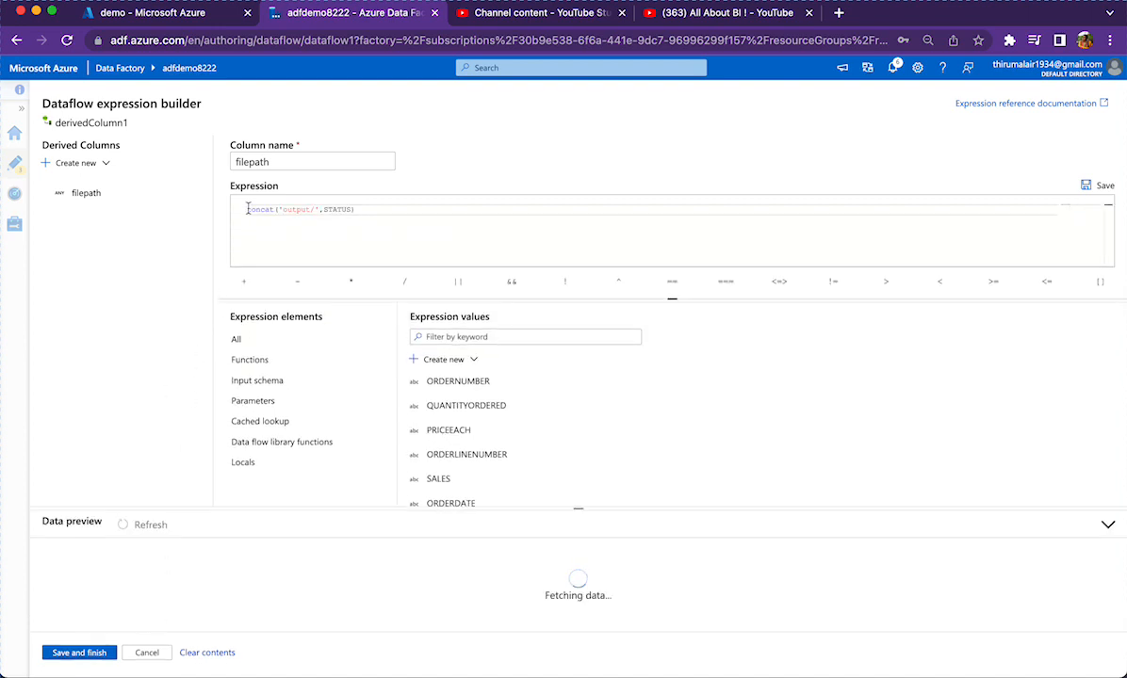
left_click(297, 161)
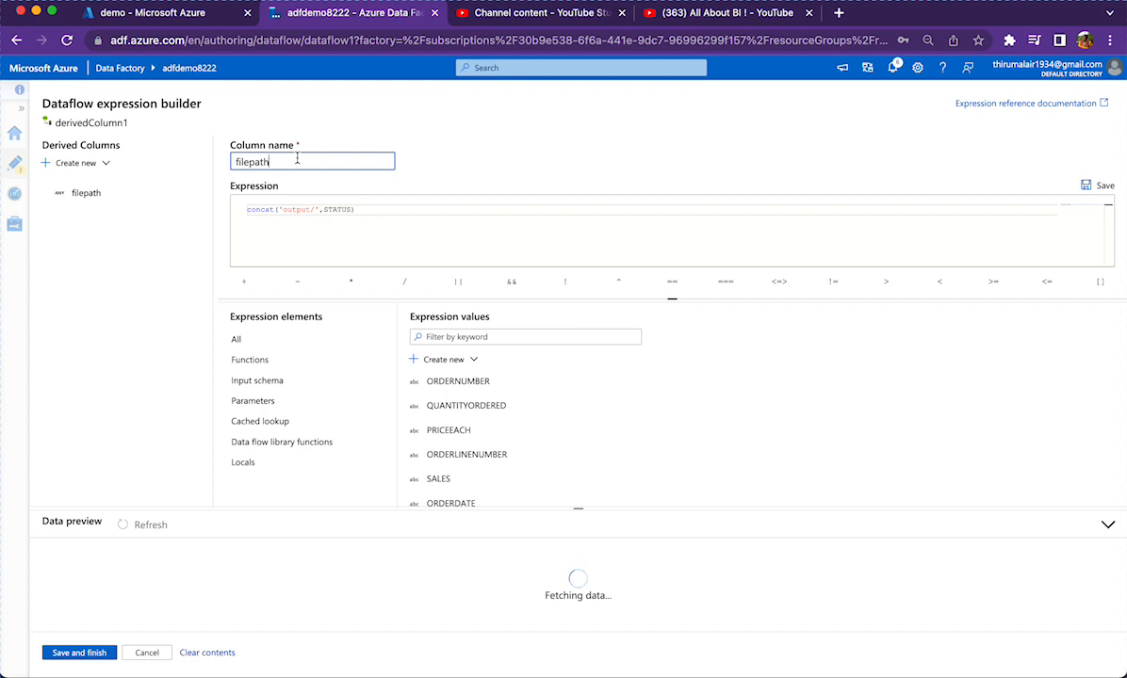
left_click(294, 208)
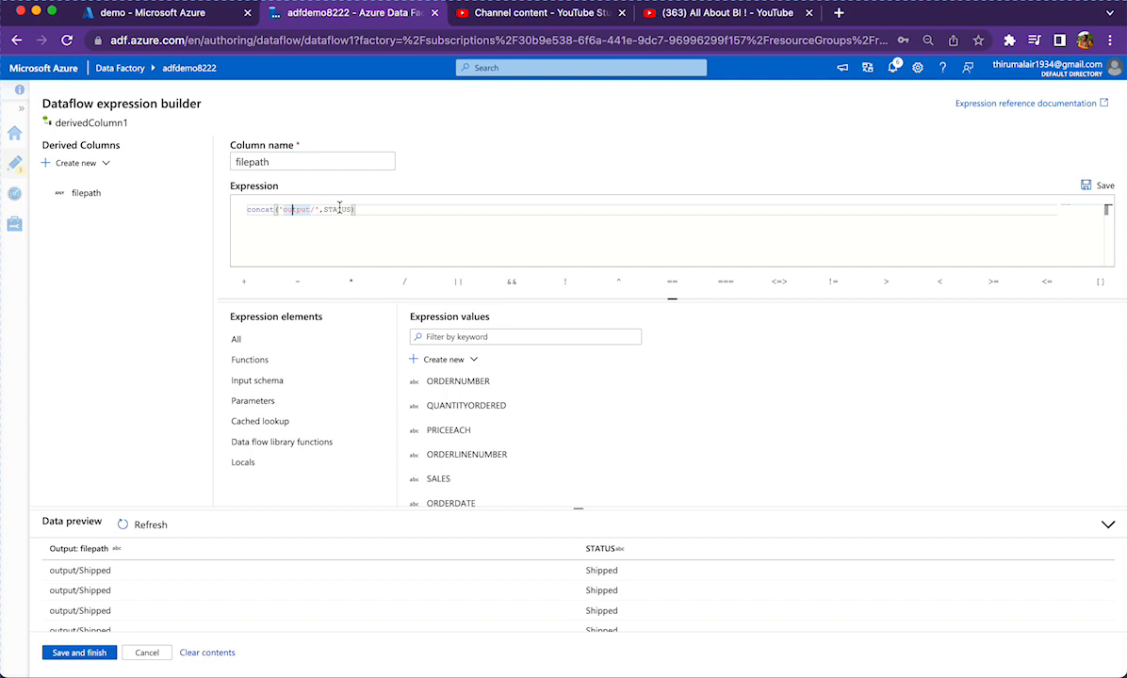
Enlarge the data preview to review the filepath output values, and save the derived column expression
left_click_drag(581, 506, 598, 322)
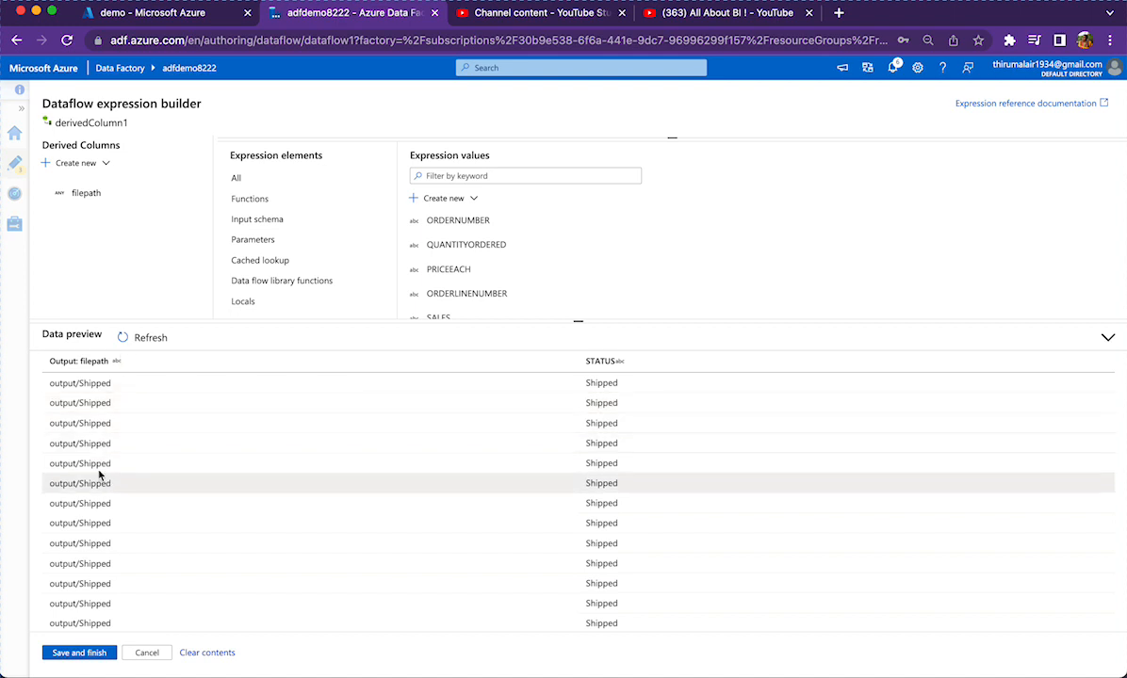
double_click(95, 361)
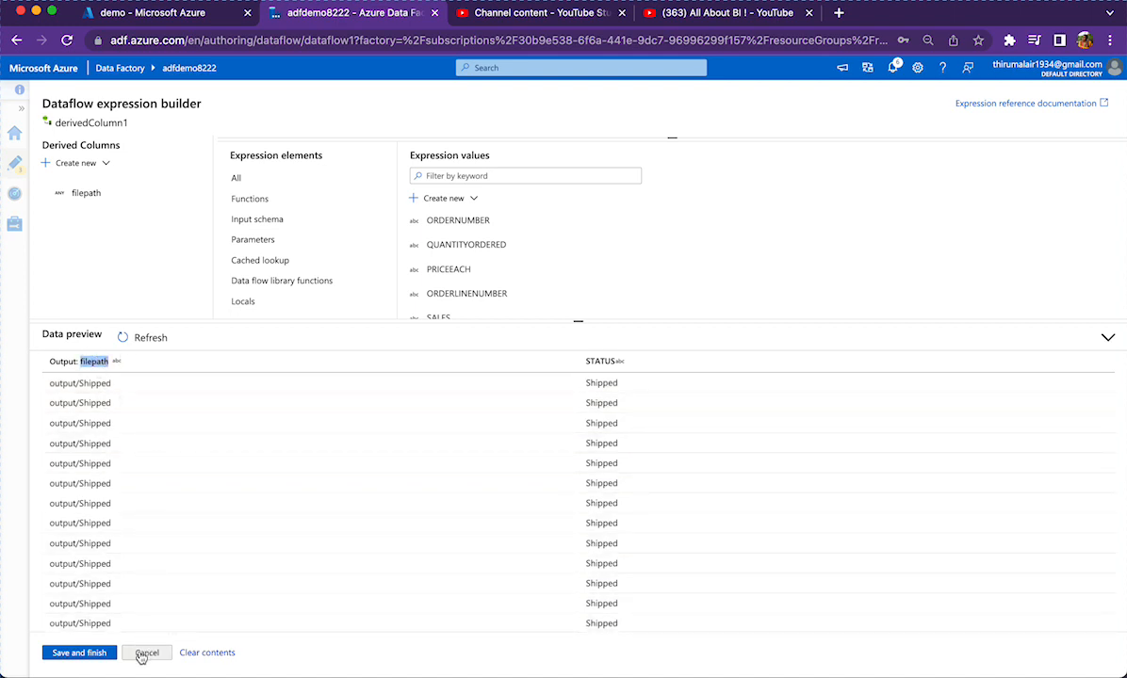
left_click(83, 655)
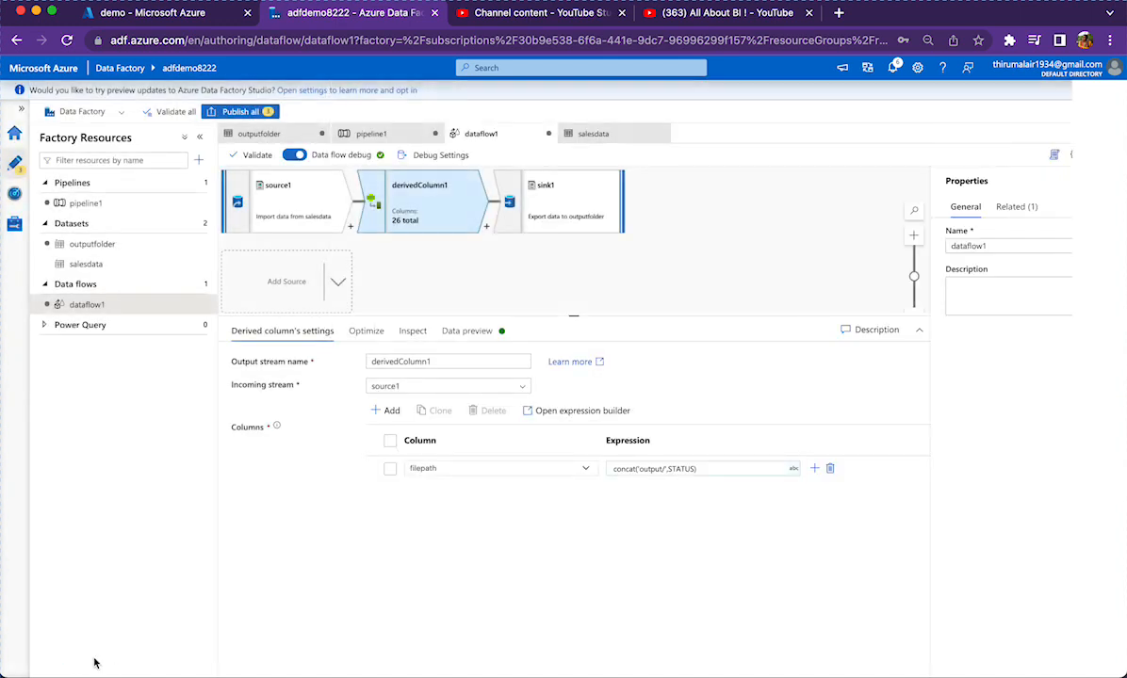
Set sink1's column data for file naming to filepath and collapse the factory resources pane
left_click(533, 202)
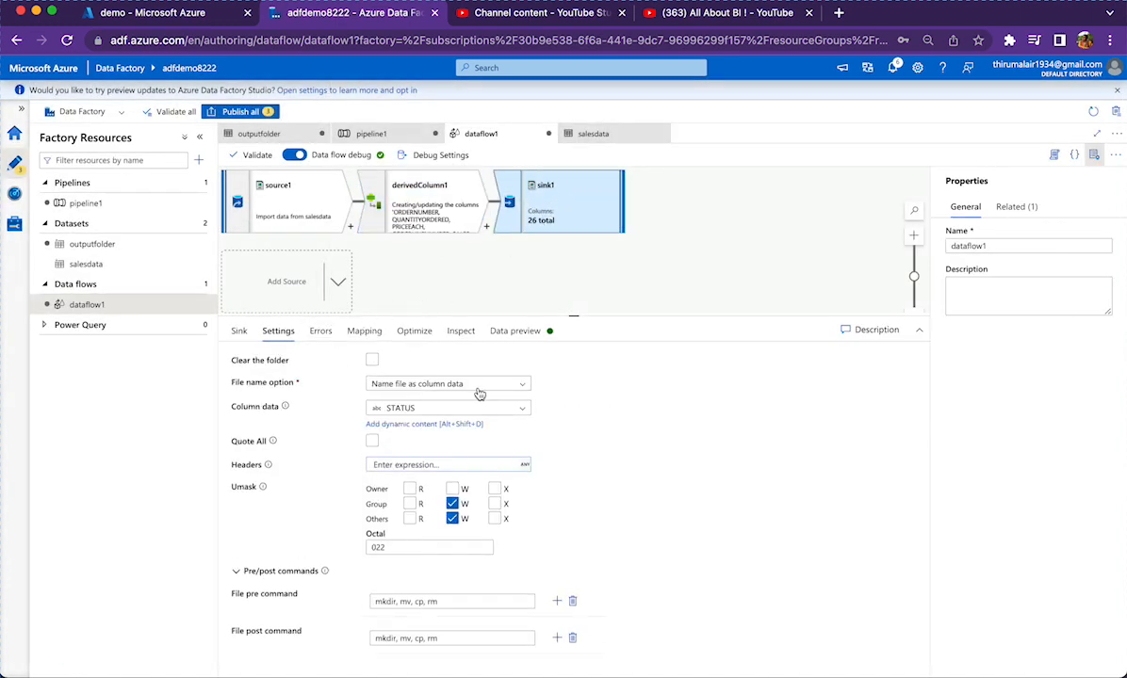
left_click(528, 409)
type("file")
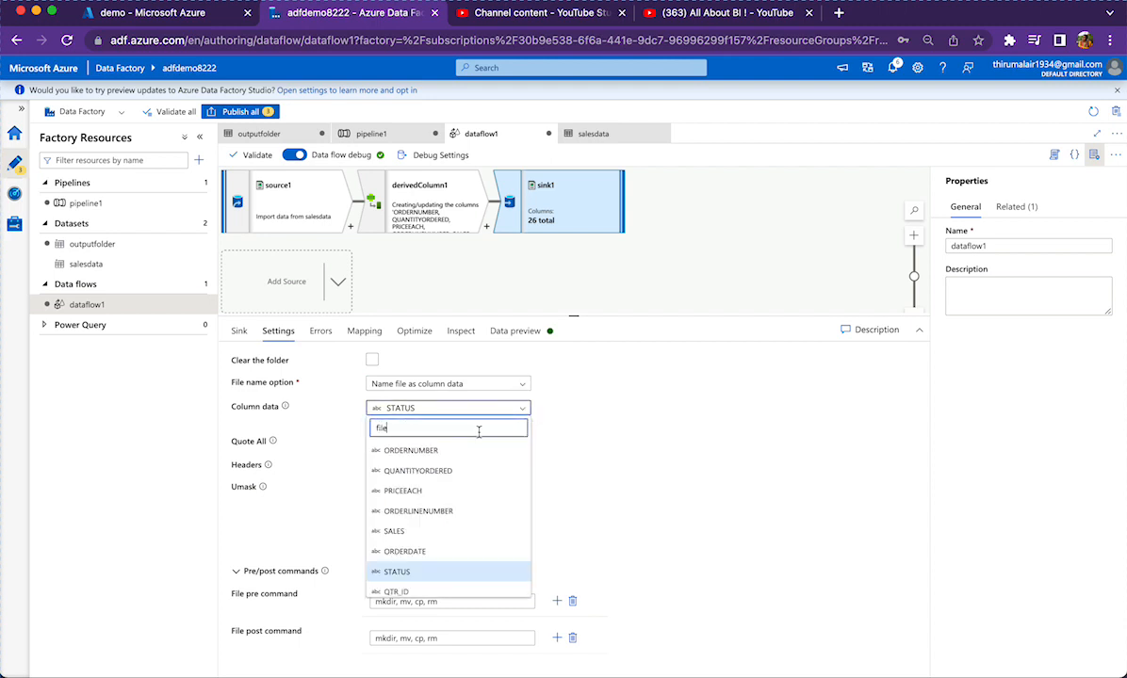
key("BackSpace")
key("BackSpace")
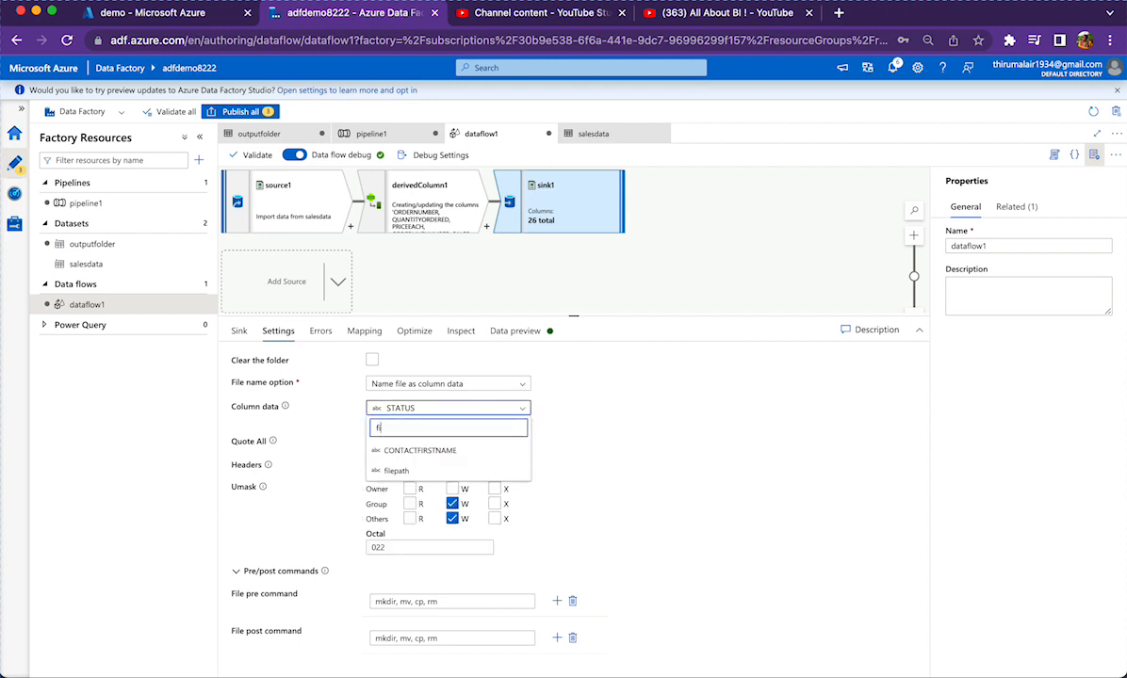
left_click(431, 474)
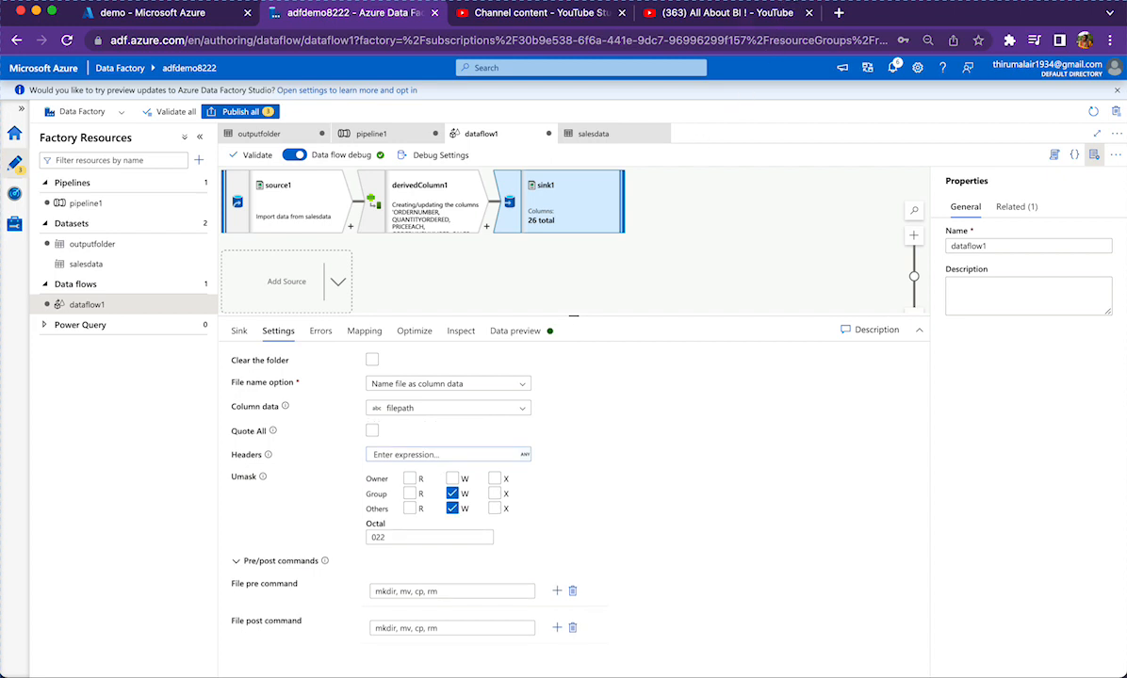
left_click(200, 137)
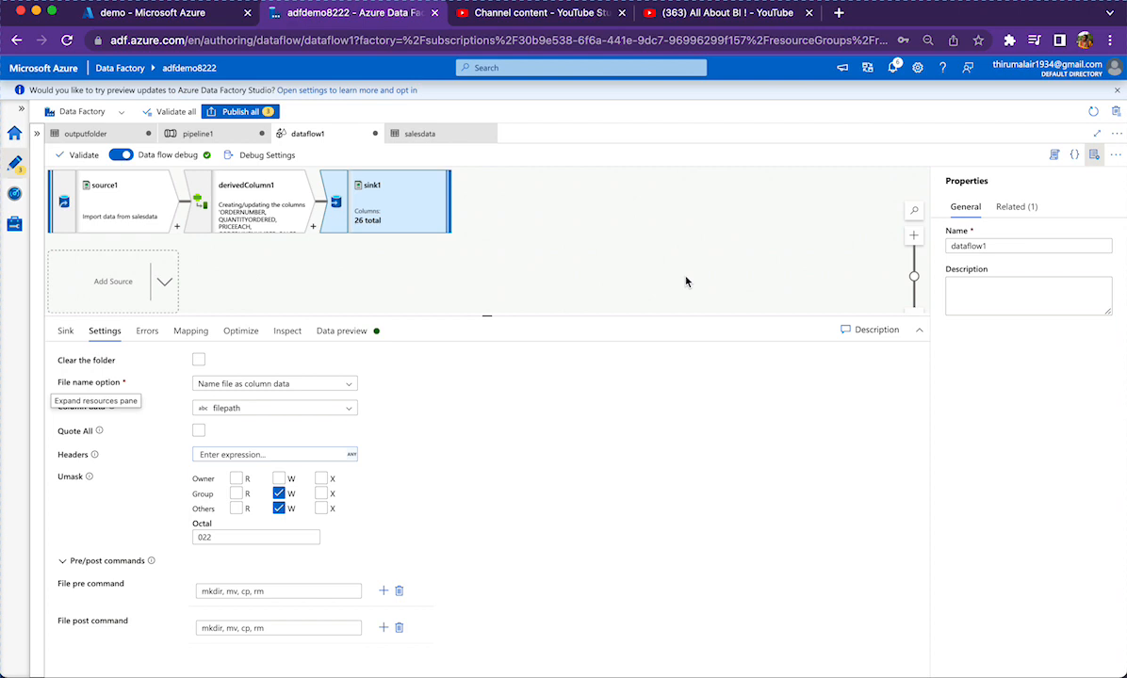
Switch to the Azure portal and compare the files in the demo container's root with those in its output folder
left_click(152, 12)
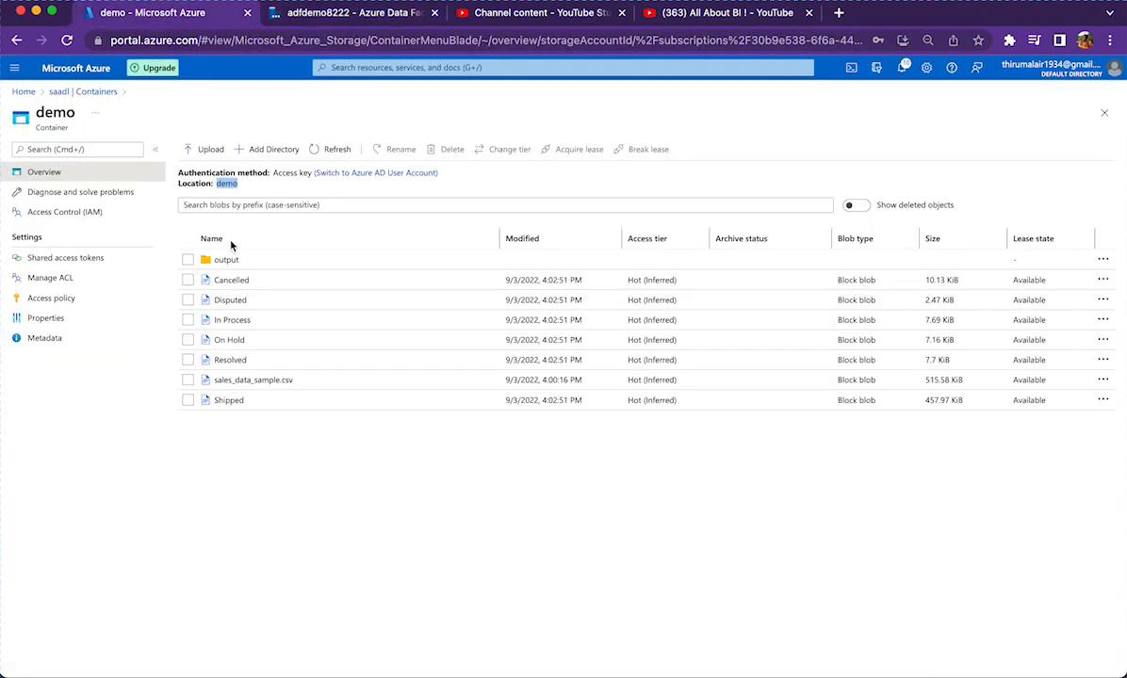
left_click(222, 261)
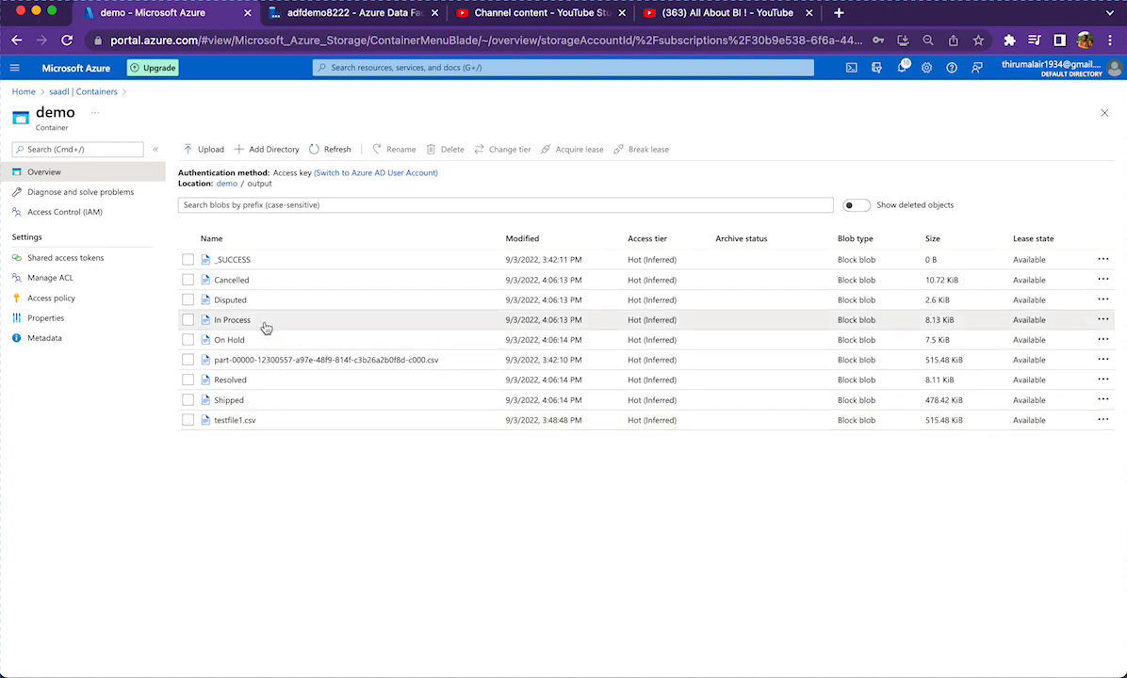
left_click(225, 184)
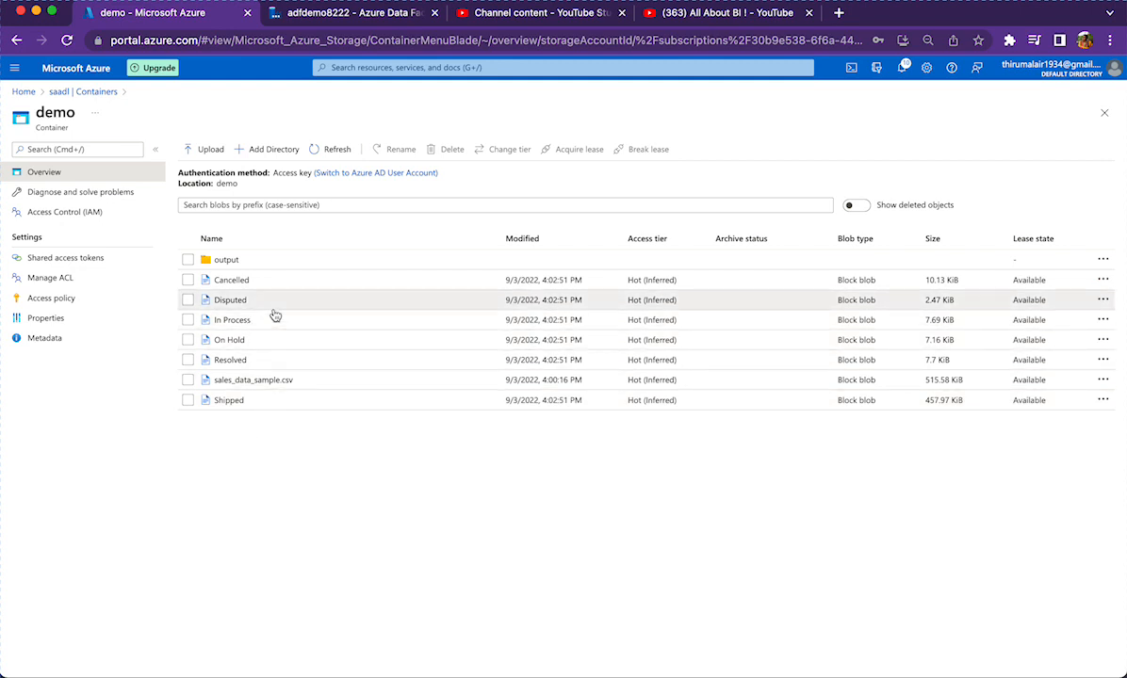
left_click(257, 261)
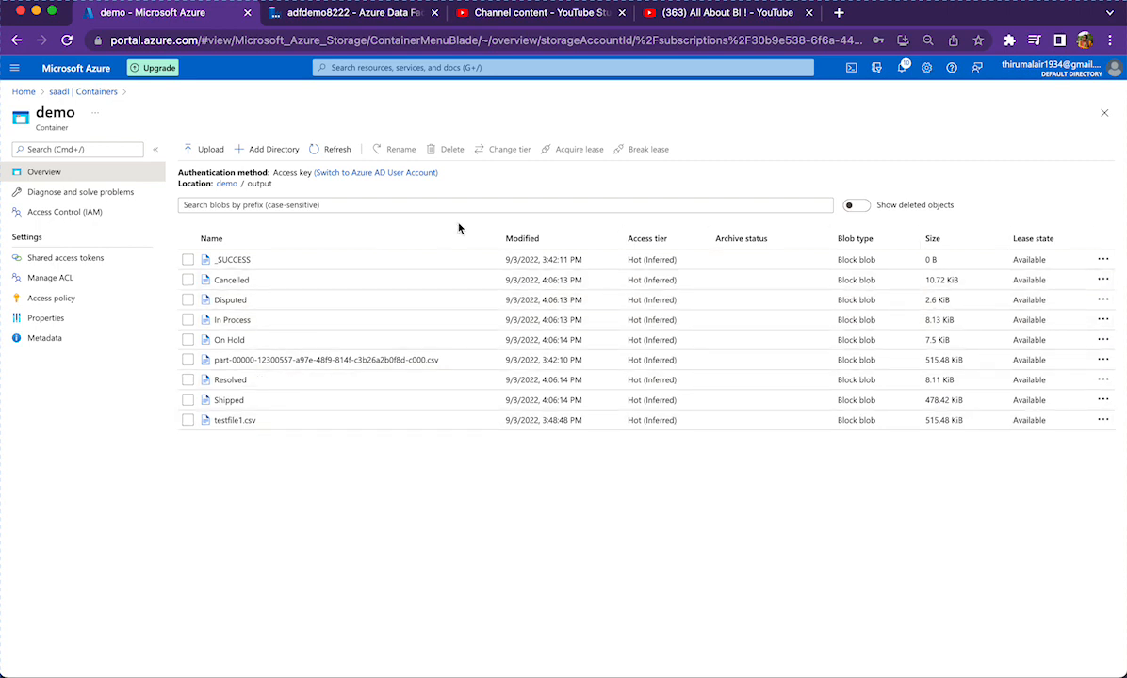
Switch back to Azure Data Factory and open pipeline1
left_click(329, 13)
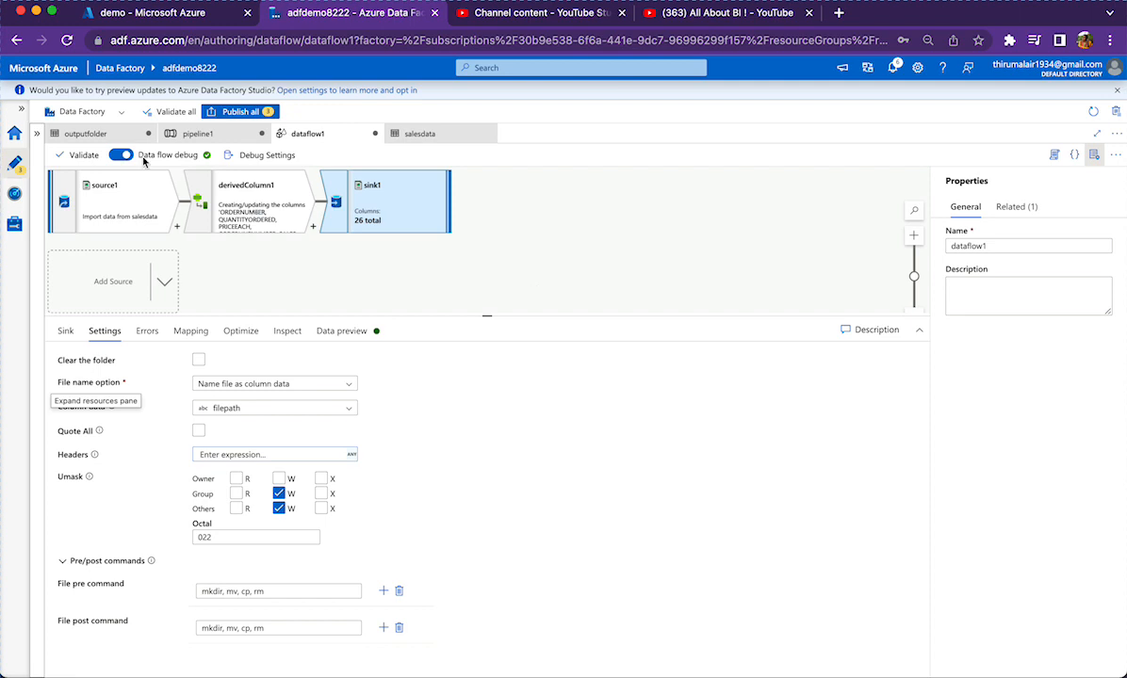
left_click(183, 134)
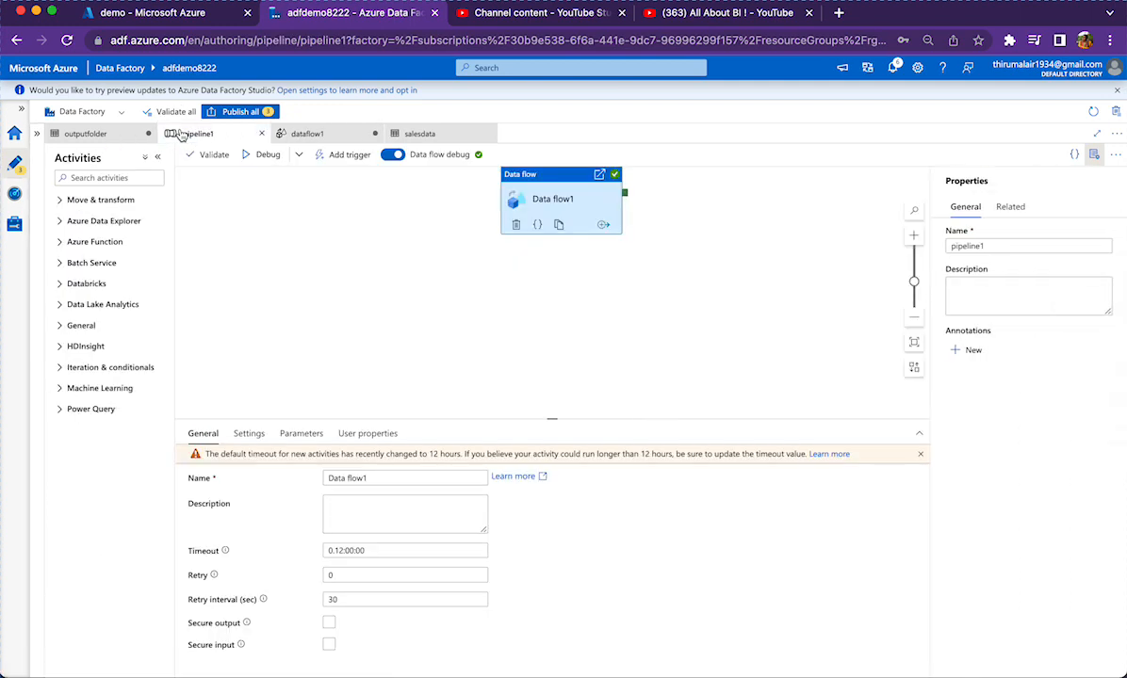